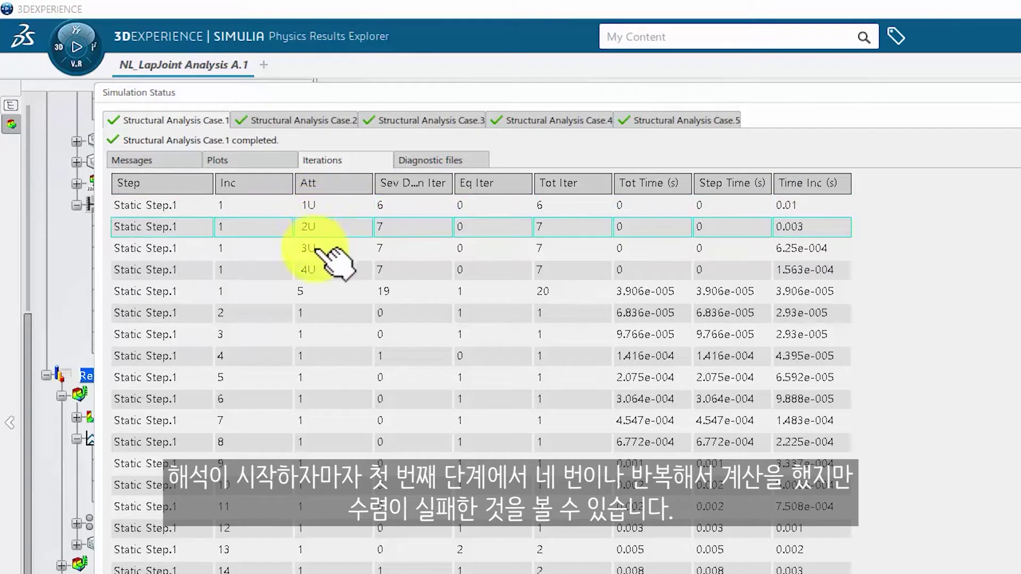
Step: Examine attempts 1U to 4U of the first increment and their time increments in the iterations table of Structural Analysis Case.1
{"action": "left_click", "coordinate": [332, 269]}
{"action": "left_click", "coordinate": [329, 248]}
{"action": "left_click", "coordinate": [319, 270]}
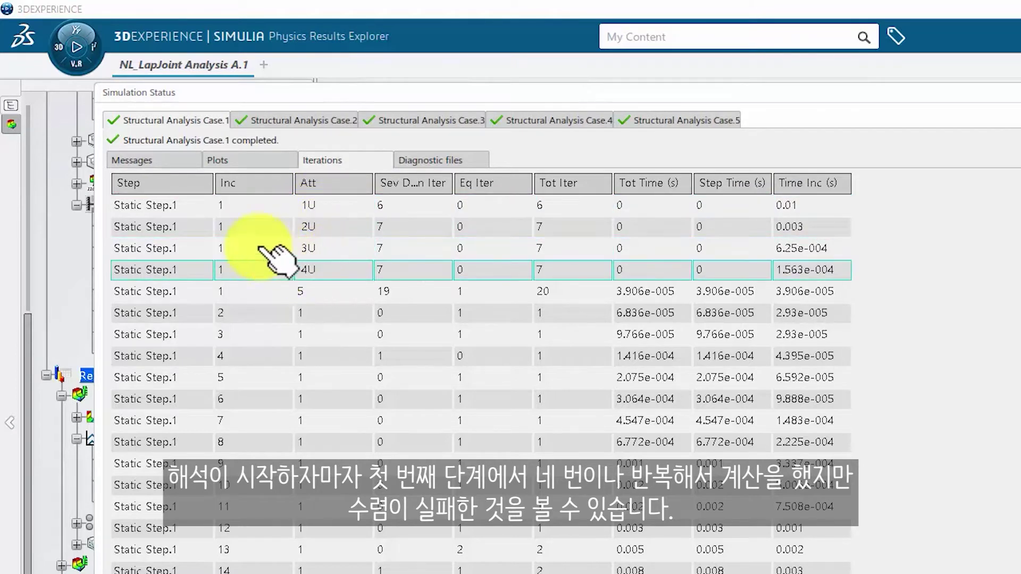
{"action": "left_click", "coordinate": [326, 227]}
{"action": "left_click", "coordinate": [329, 205]}
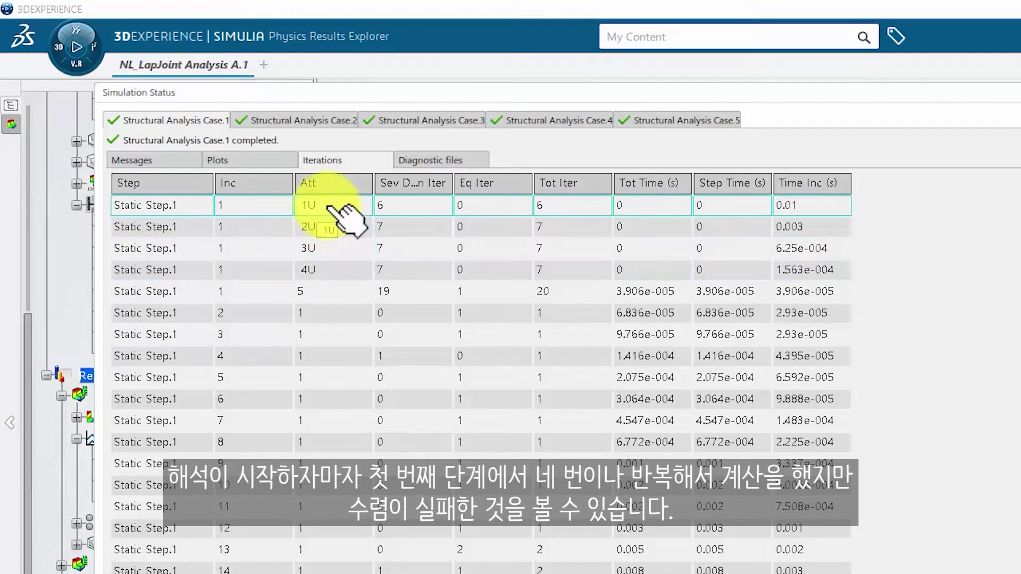
{"action": "left_click", "coordinate": [331, 228]}
{"action": "left_click", "coordinate": [334, 249]}
{"action": "left_click", "coordinate": [337, 270]}
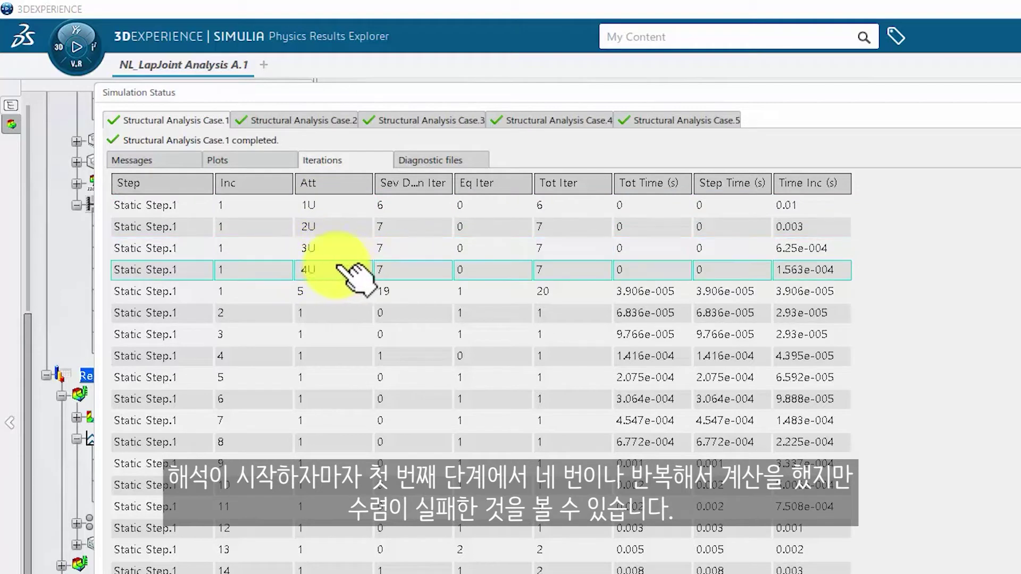
{"action": "left_click", "coordinate": [335, 248]}
{"action": "left_click", "coordinate": [332, 227]}
{"action": "left_click", "coordinate": [330, 205]}
{"action": "left_click", "coordinate": [735, 246]}
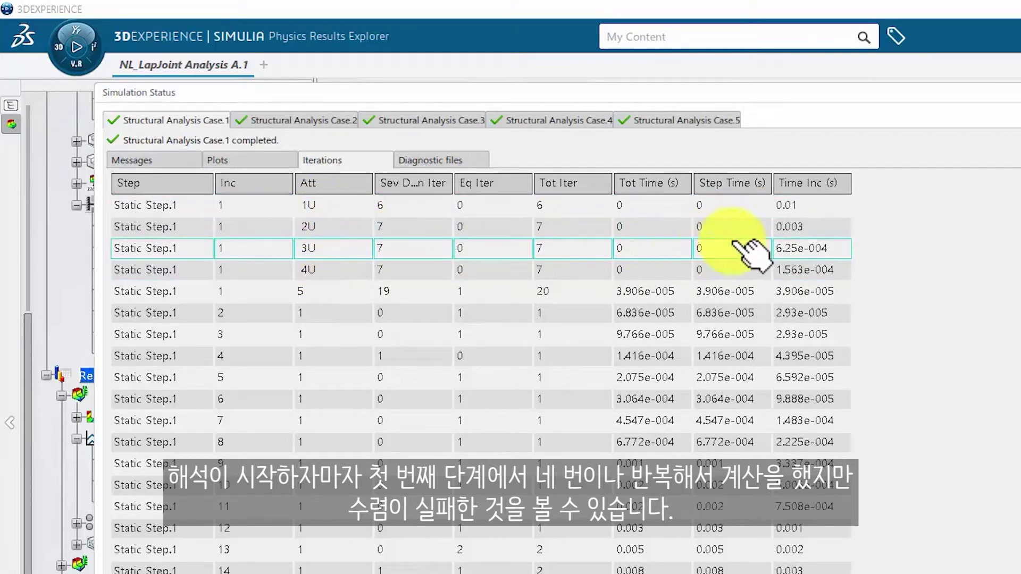
{"action": "left_click", "coordinate": [882, 247]}
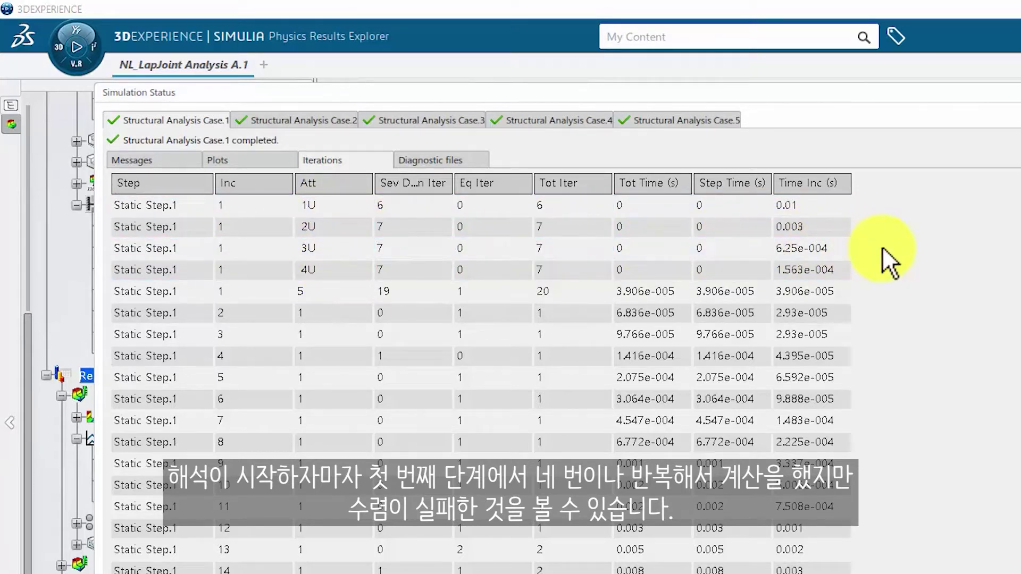
Step: Compare the increment numbers of the first four attempts in the iterations table
{"action": "left_click", "coordinate": [234, 205]}
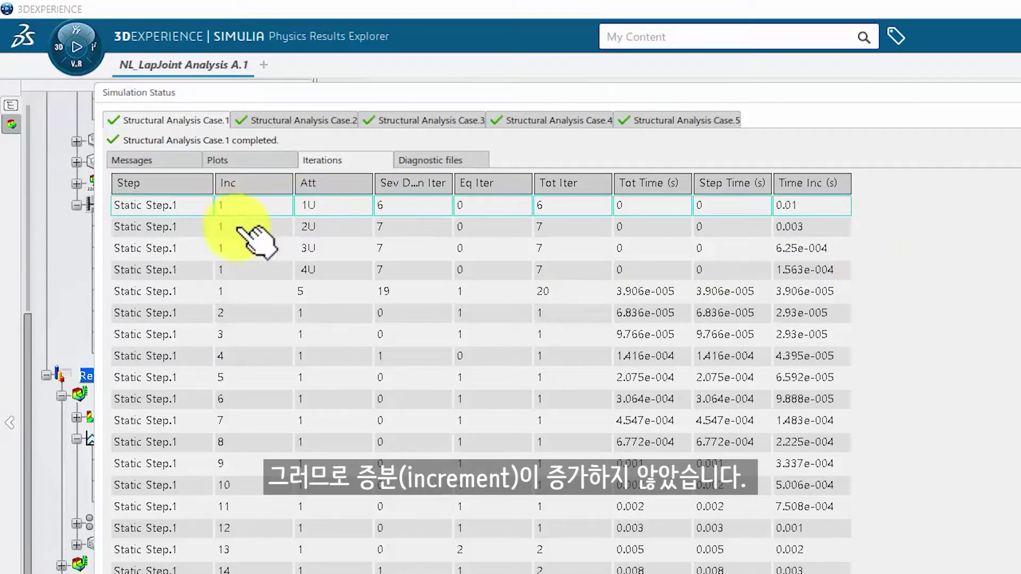
{"action": "left_click", "coordinate": [254, 248]}
{"action": "left_click", "coordinate": [261, 270]}
{"action": "left_click", "coordinate": [234, 205]}
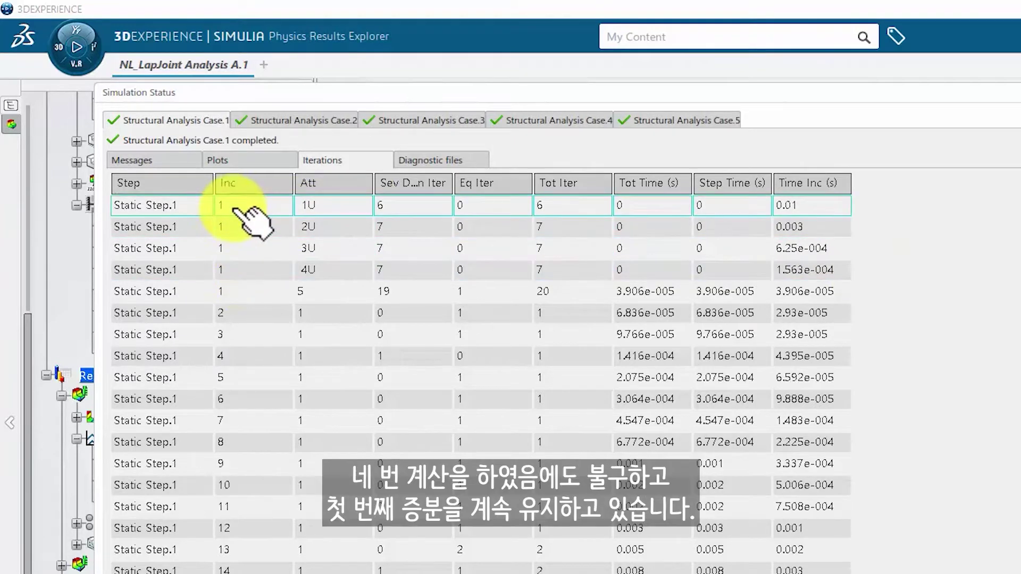
{"action": "left_click", "coordinate": [250, 269]}
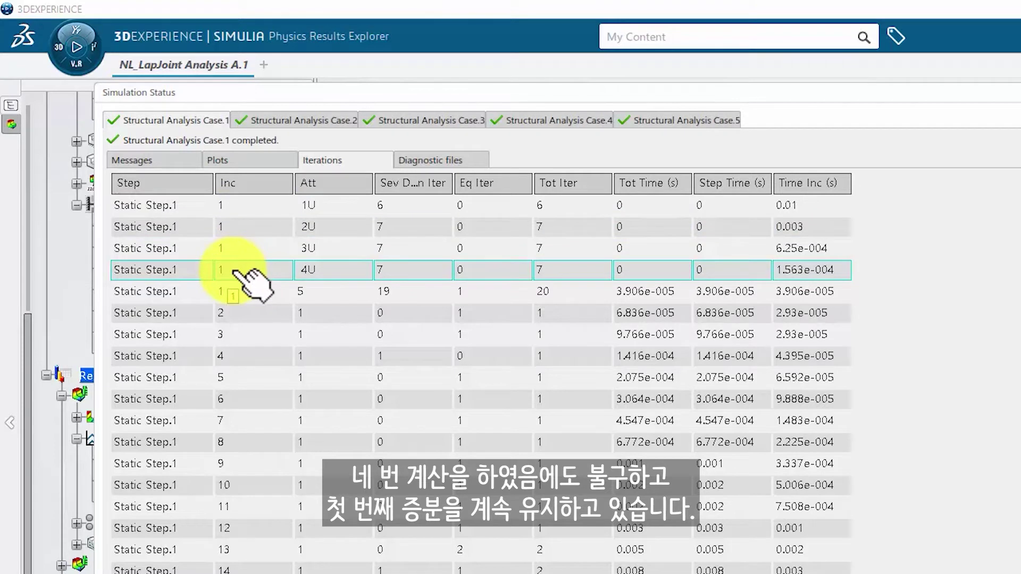
{"action": "left_click", "coordinate": [321, 212]}
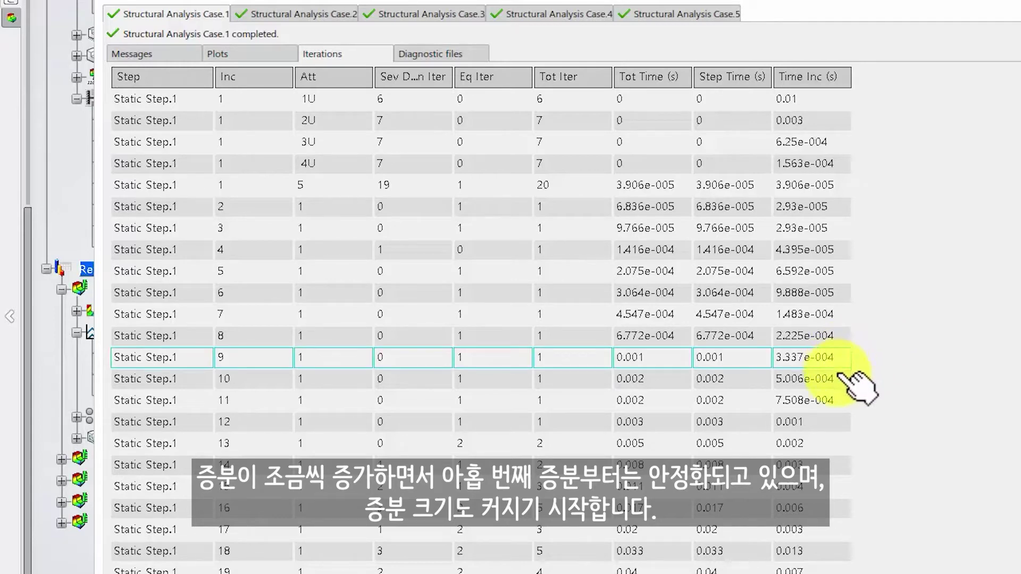
Step: Review the remaining increments of Static Step.1 and display the plot of total time versus increment
{"action": "scroll", "coordinate": [845, 343], "scroll_direction": "down", "scroll_amount": 4}
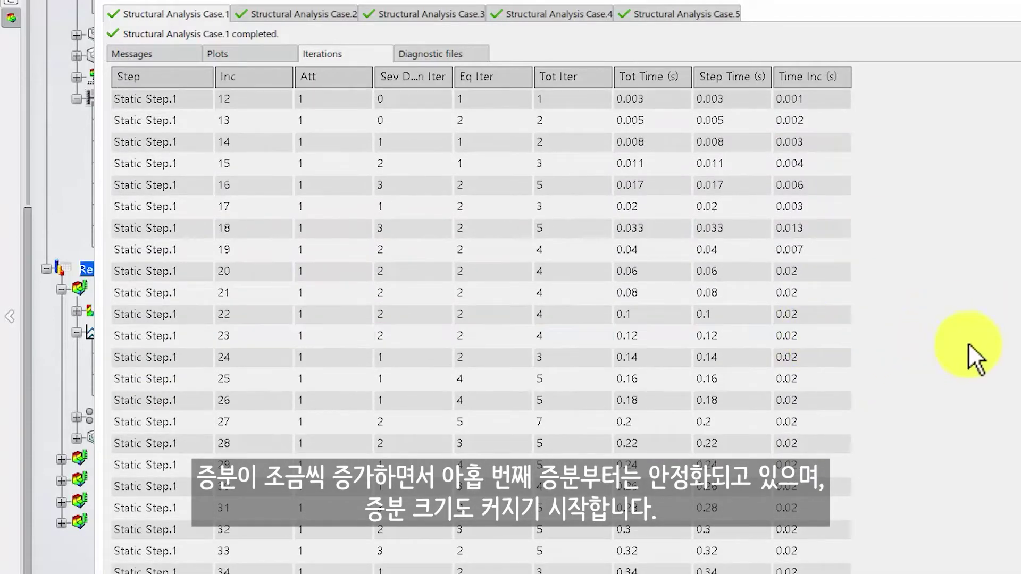
{"action": "scroll", "coordinate": [479, 319], "scroll_direction": "down", "scroll_amount": 11}
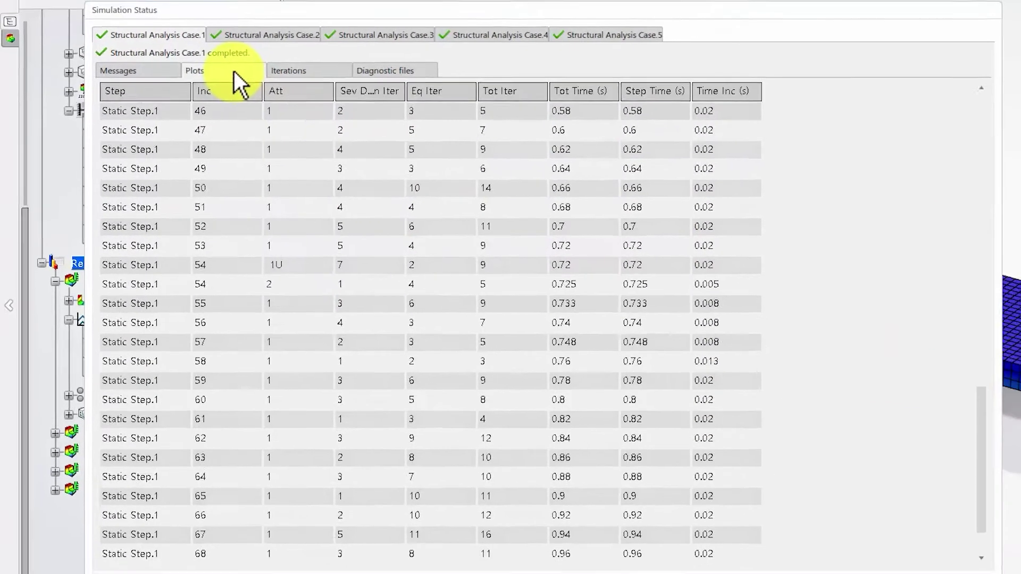
{"action": "left_click", "coordinate": [245, 58]}
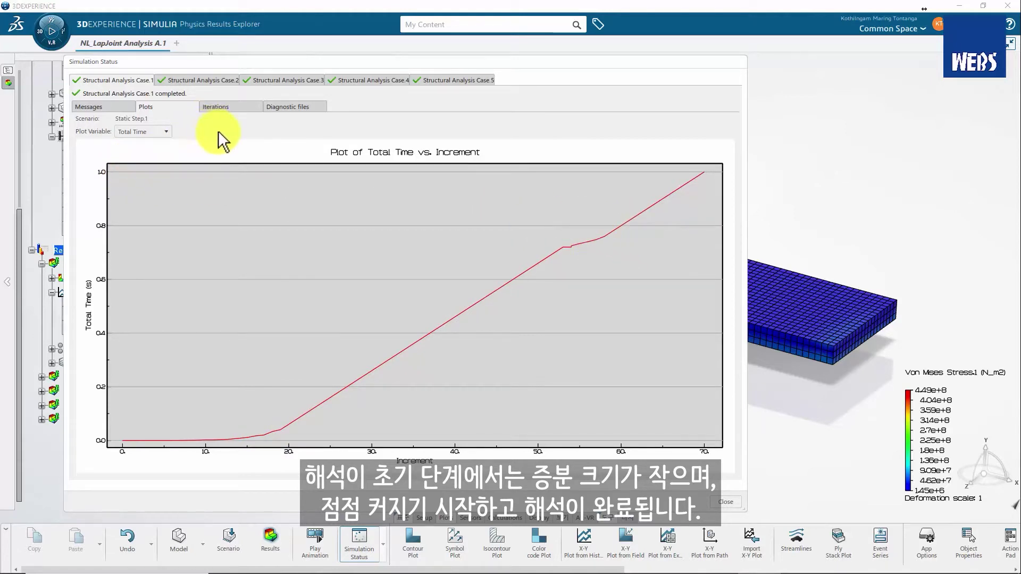
Step: Show the simulation messages of Structural Analysis Case.1 and expand the warnings and errors lists
{"action": "left_click", "coordinate": [111, 106]}
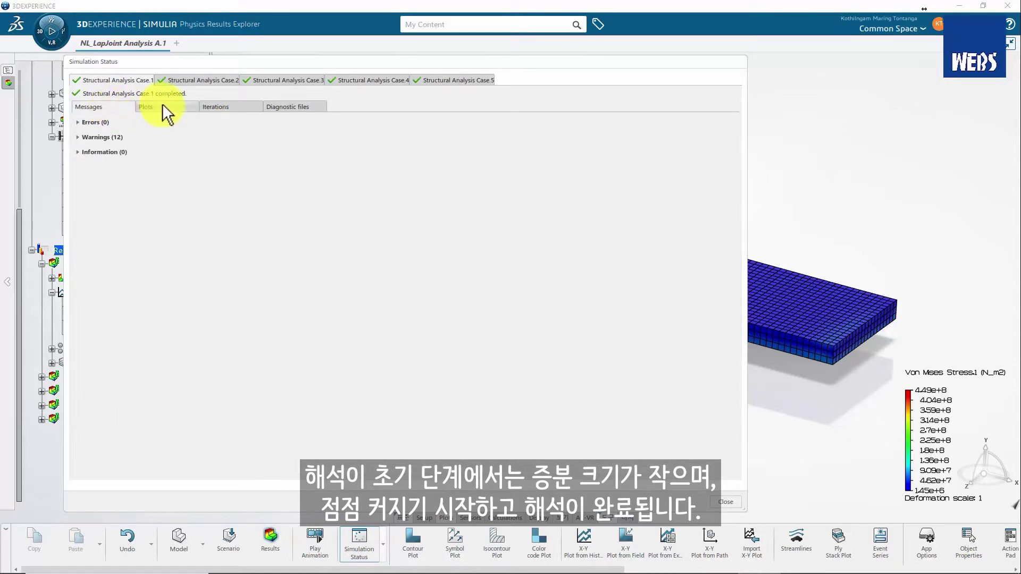
{"action": "left_click", "coordinate": [82, 137]}
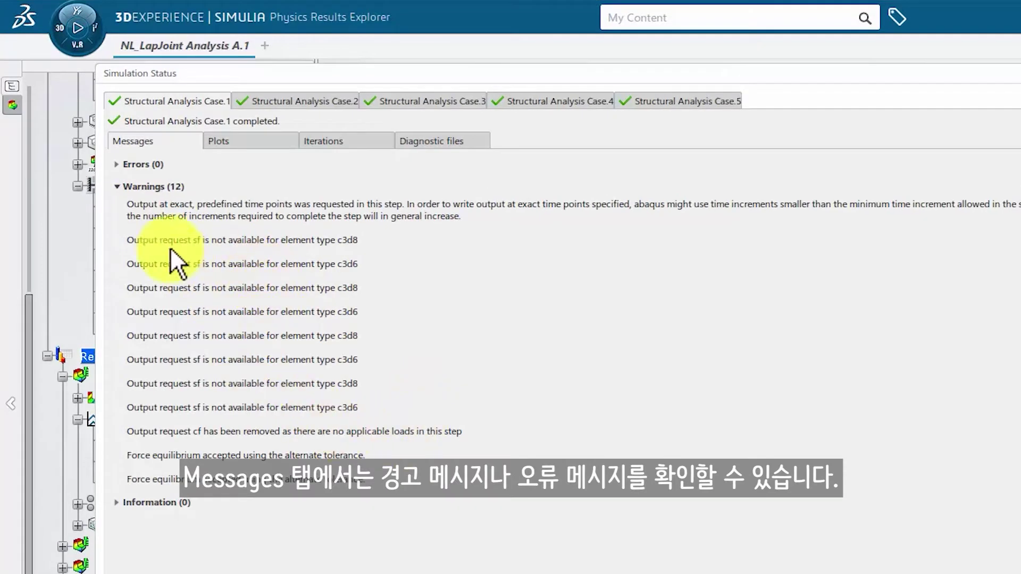
{"action": "left_click", "coordinate": [120, 161]}
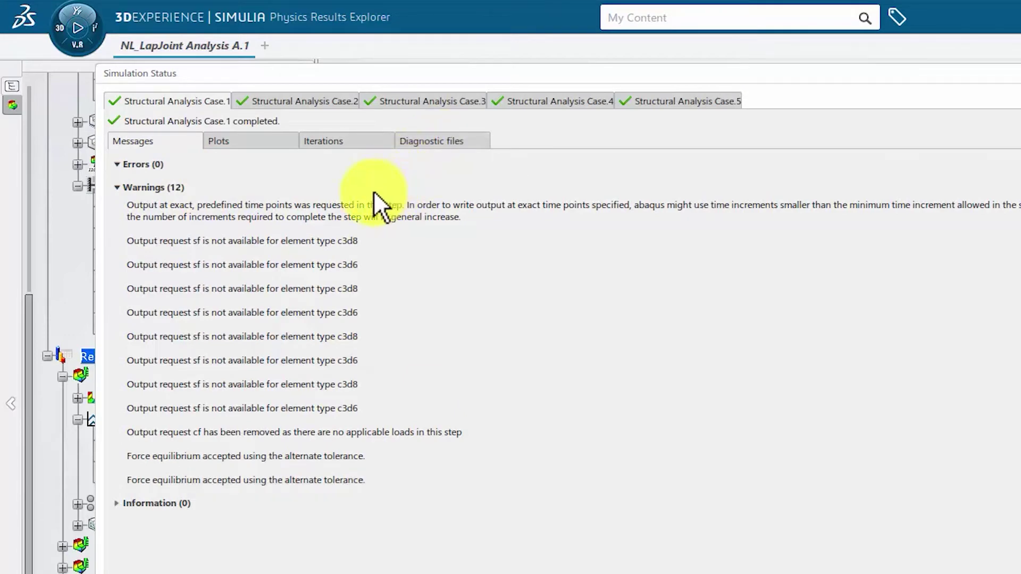
Step: Open the diagnostic files and read through the Data file down to the analysis completion summary
{"action": "left_click", "coordinate": [423, 144]}
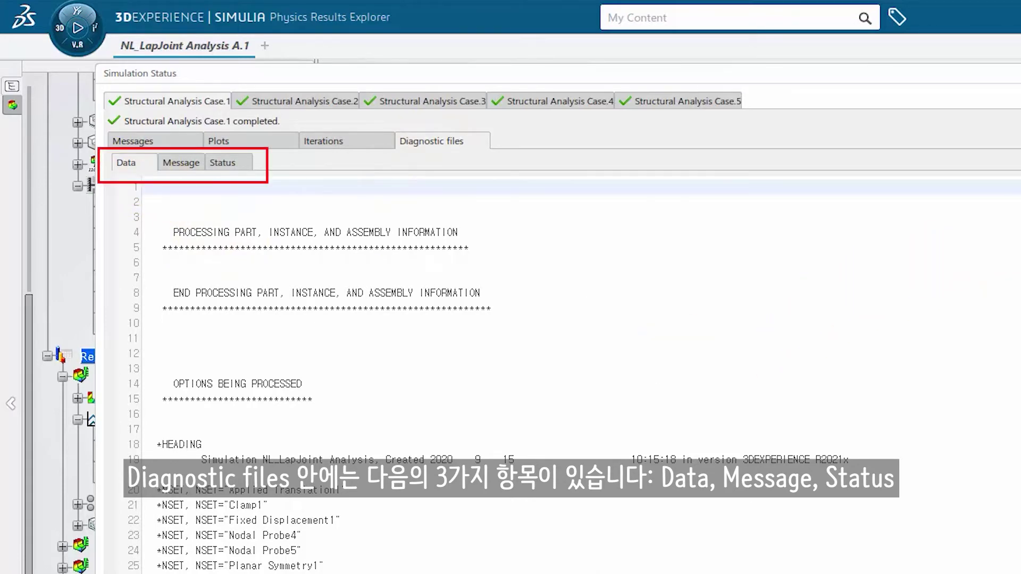
{"action": "scroll", "coordinate": [532, 372], "scroll_direction": "down", "scroll_amount": 19}
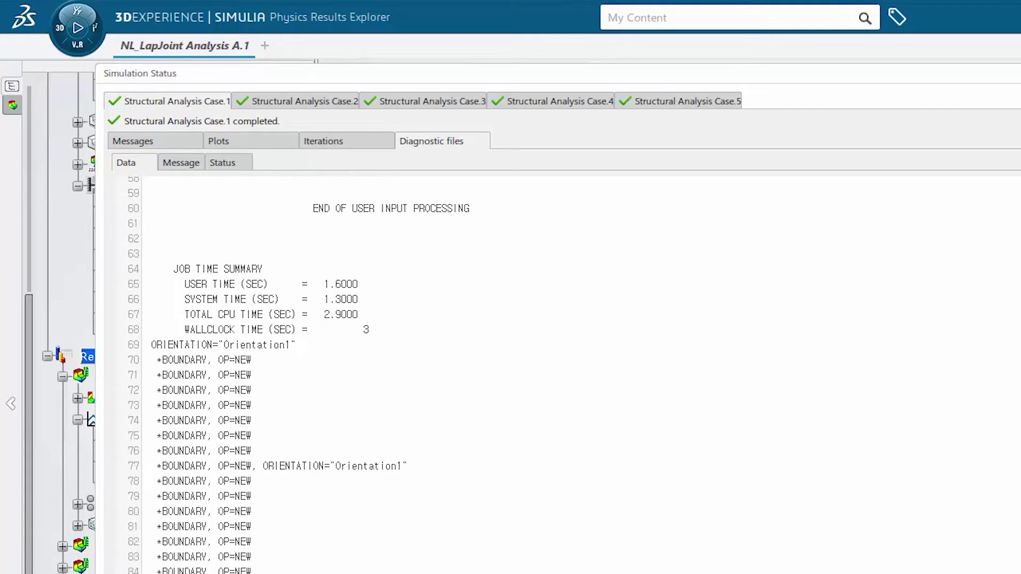
{"action": "scroll", "coordinate": [1016, 317], "scroll_direction": "down", "scroll_amount": 20}
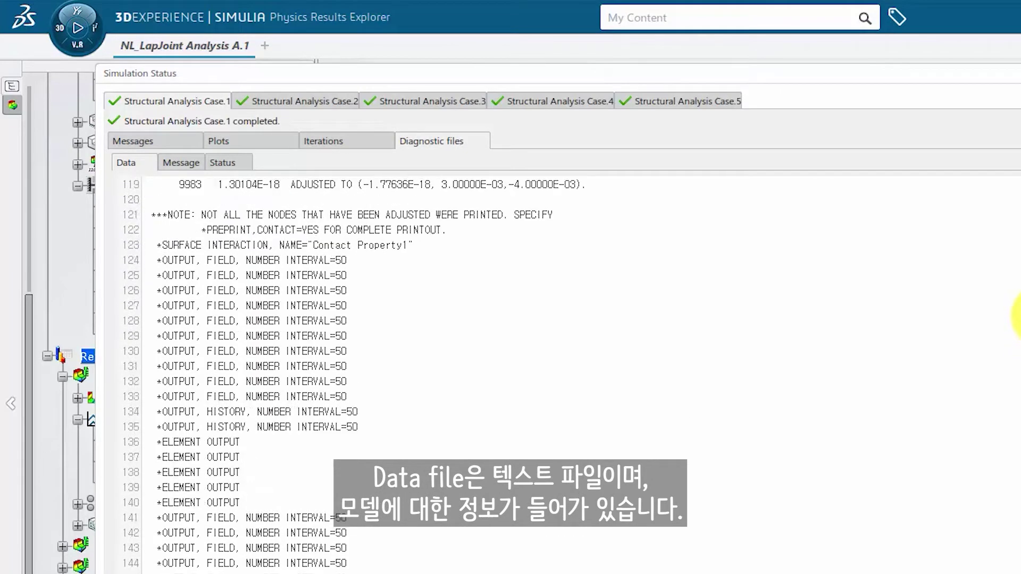
{"action": "scroll", "coordinate": [1017, 317], "scroll_direction": "down", "scroll_amount": 20}
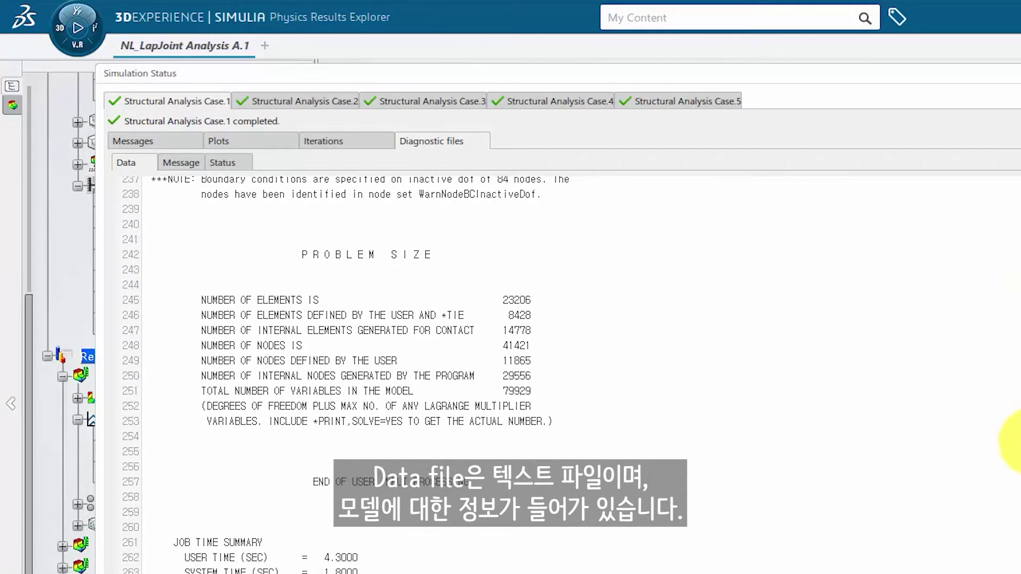
{"action": "scroll", "coordinate": [1017, 441], "scroll_direction": "down", "scroll_amount": 20}
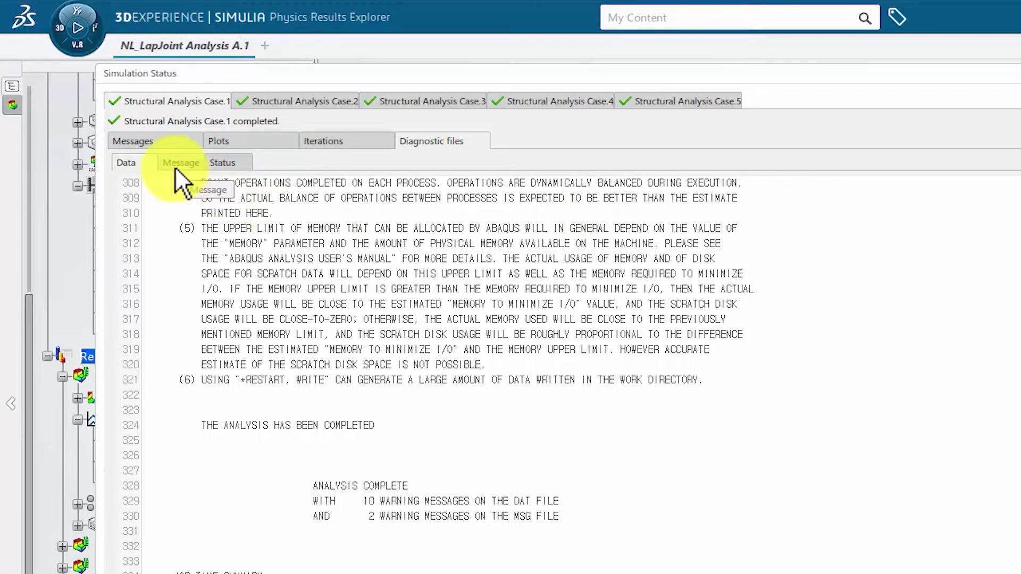
Step: View the Message diagnostic file and look through the iteration summary in the Status file
{"action": "left_click", "coordinate": [177, 165]}
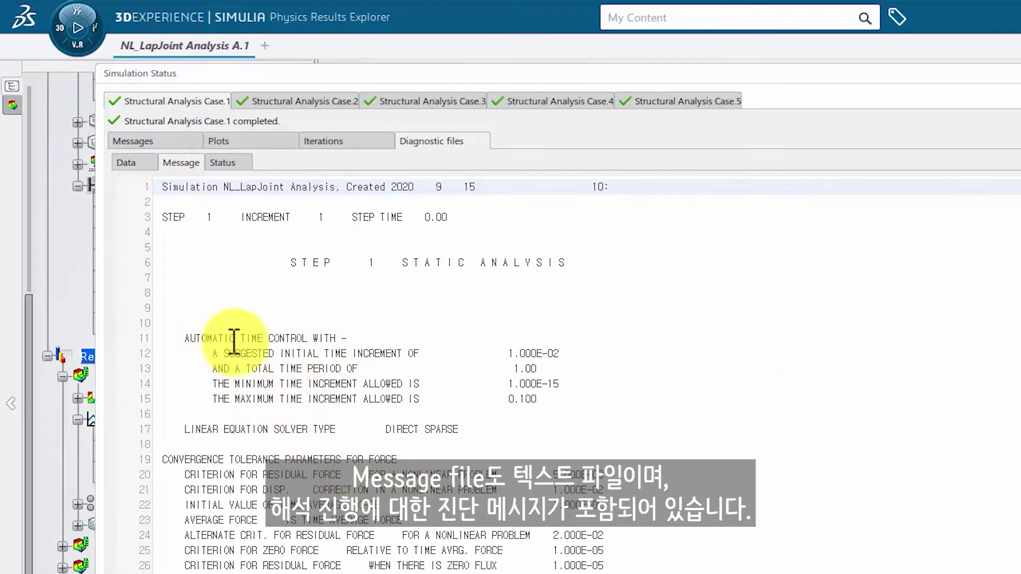
{"action": "left_click", "coordinate": [241, 162]}
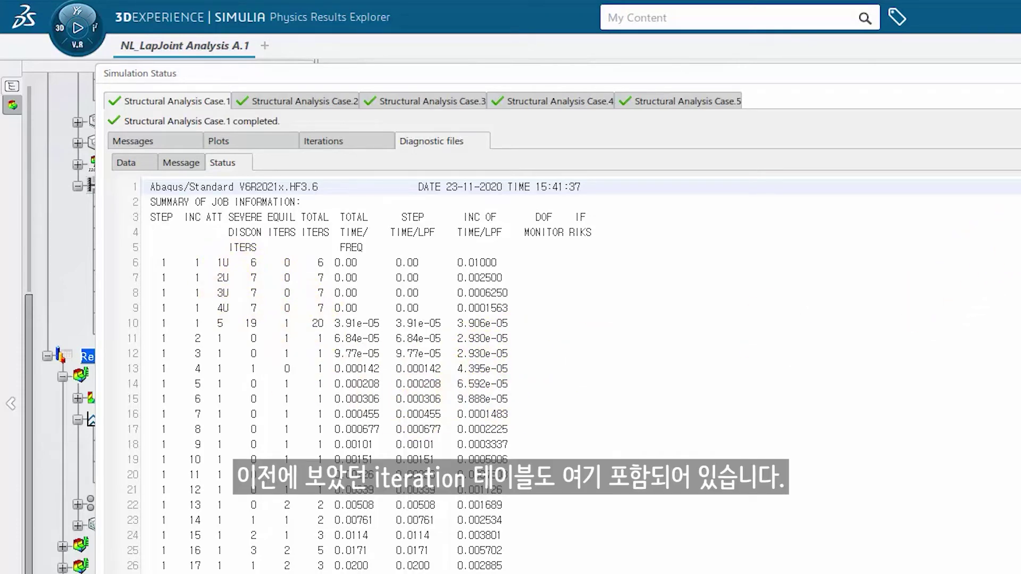
{"action": "scroll", "coordinate": [158, 273], "scroll_direction": "down", "scroll_amount": 5}
{"action": "scroll", "coordinate": [157, 272], "scroll_direction": "up", "scroll_amount": 5}
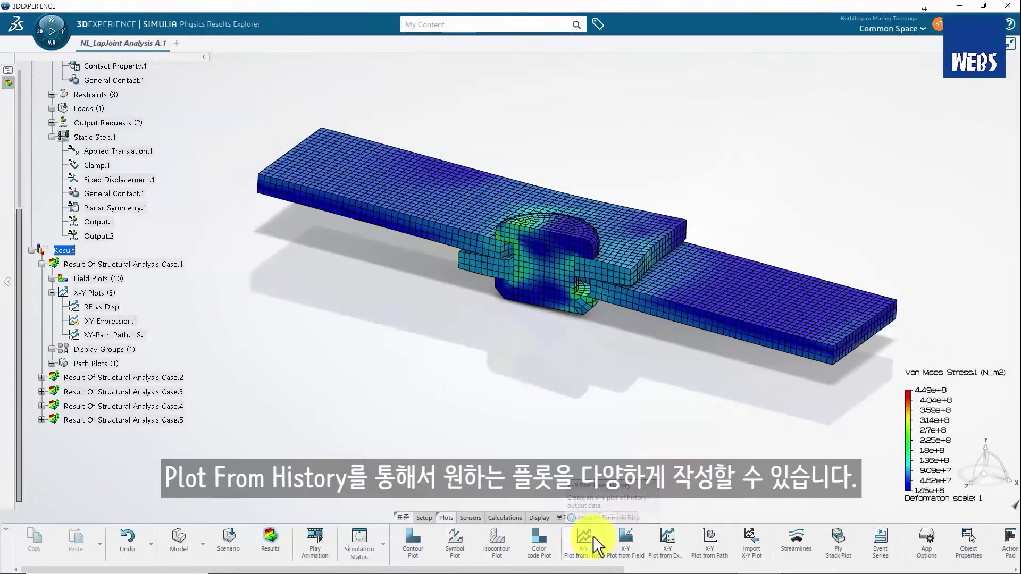
Step: Start an X-Y plot from history for RF, Reaction forces, Vector Component 2, with the X-axis source set to Variable
{"action": "left_click", "coordinate": [597, 546]}
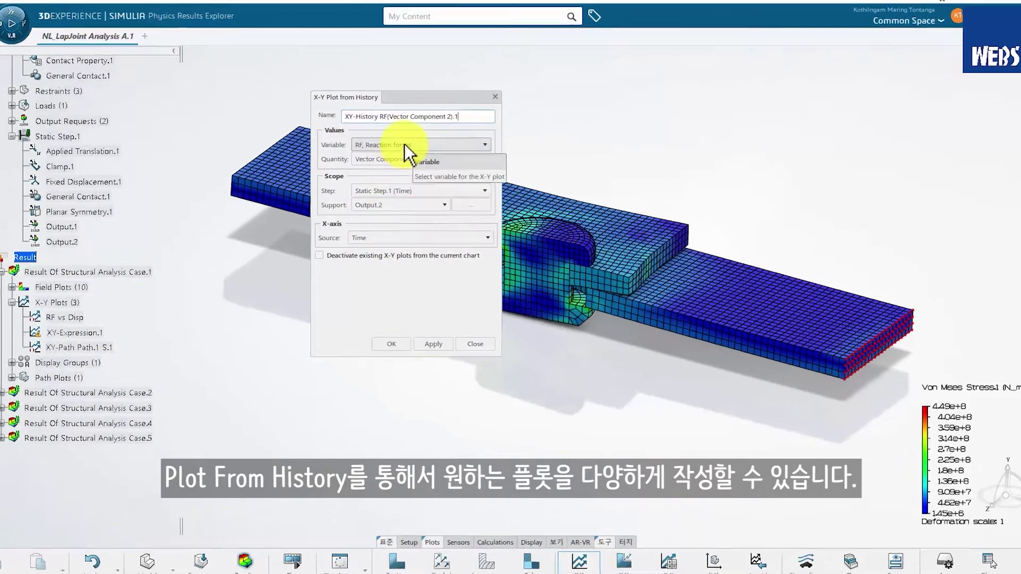
{"action": "left_click", "coordinate": [406, 144]}
{"action": "left_click", "coordinate": [348, 143]}
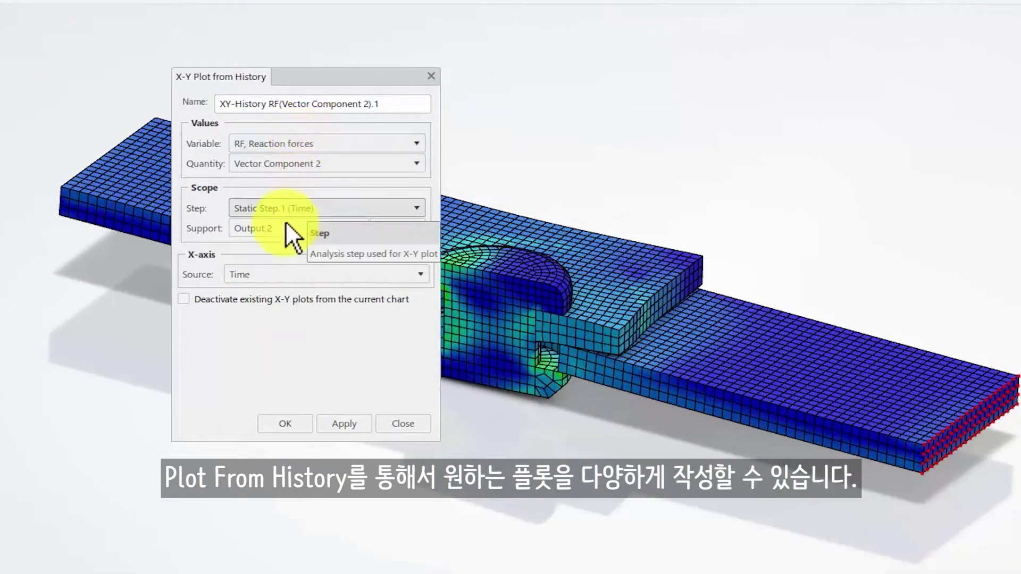
{"action": "left_click", "coordinate": [274, 276]}
{"action": "left_click", "coordinate": [258, 321]}
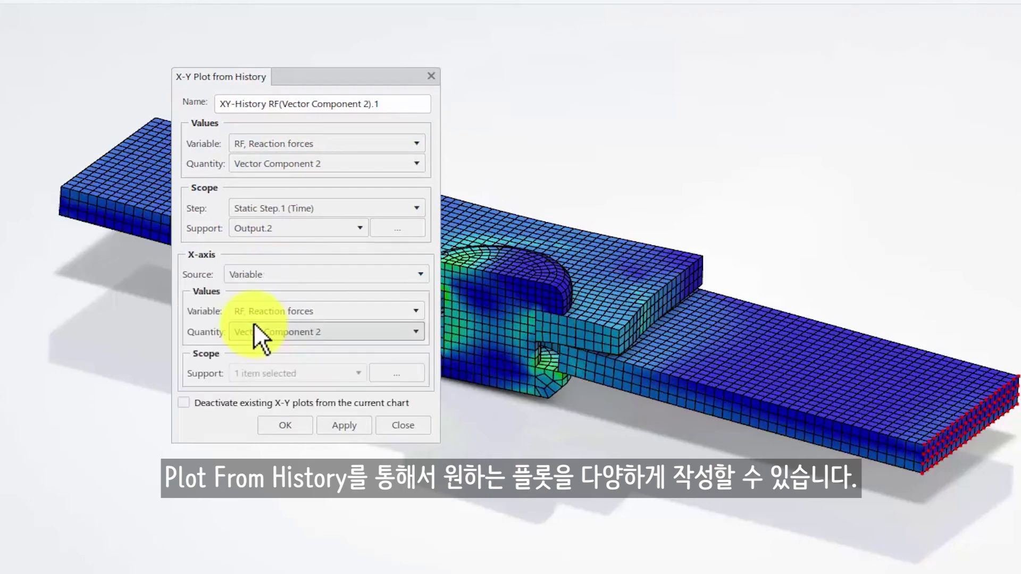
{"action": "left_click", "coordinate": [282, 311]}
{"action": "left_click", "coordinate": [289, 248]}
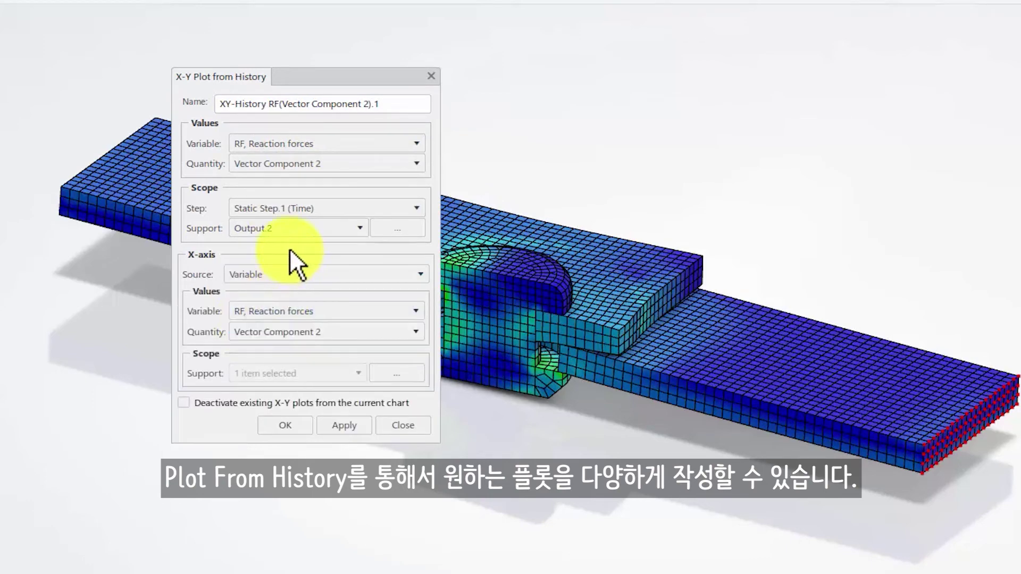
Step: Plot RF vs Disp for Output.2, with reaction force Vector Component 2 against U, Translations and rotations, Vector Component 1
{"action": "left_click", "coordinate": [299, 144]}
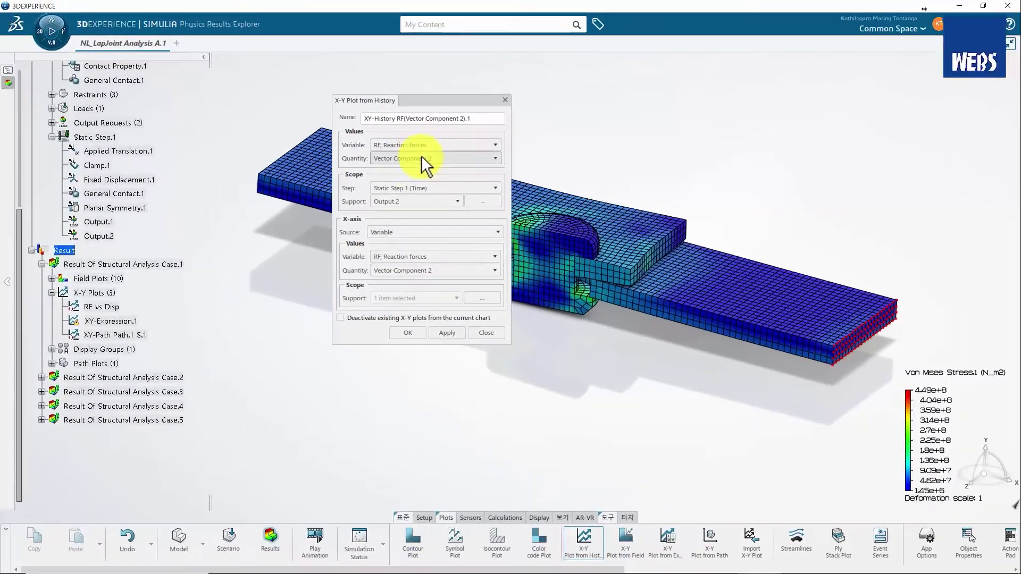
{"action": "left_click", "coordinate": [322, 160]}
{"action": "left_click", "coordinate": [304, 225]}
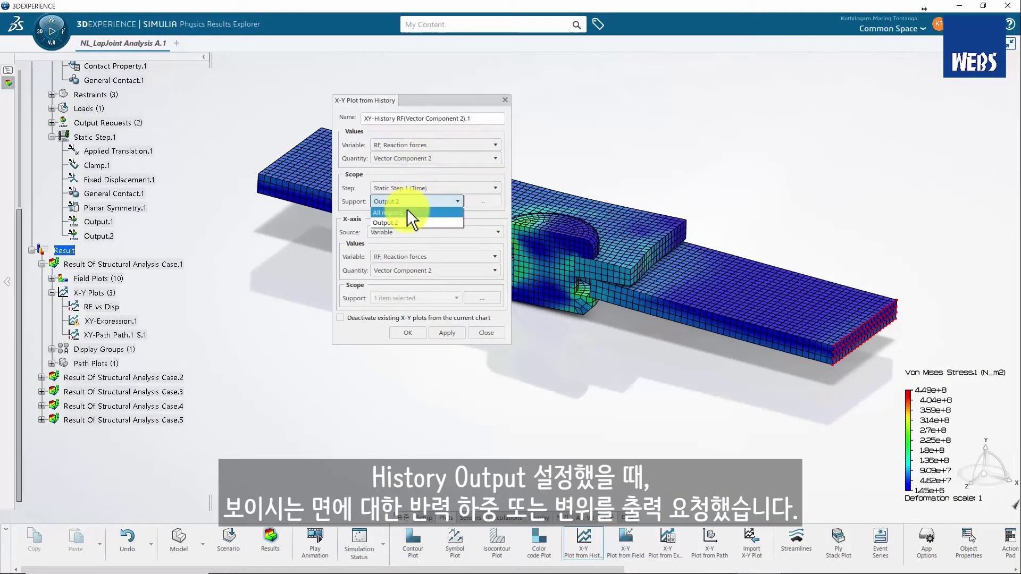
{"action": "left_click", "coordinate": [408, 211]}
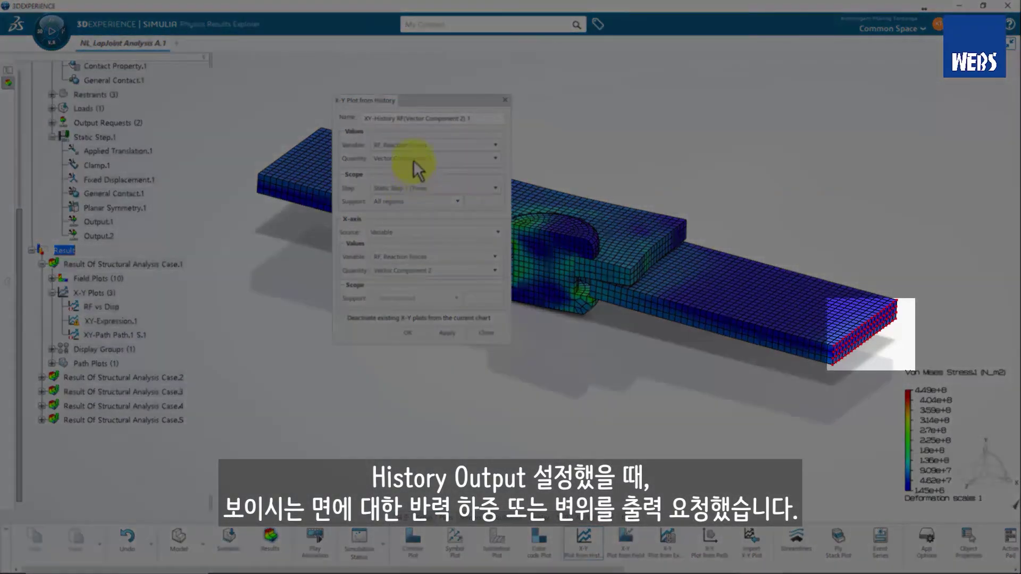
{"action": "left_click", "coordinate": [419, 145]}
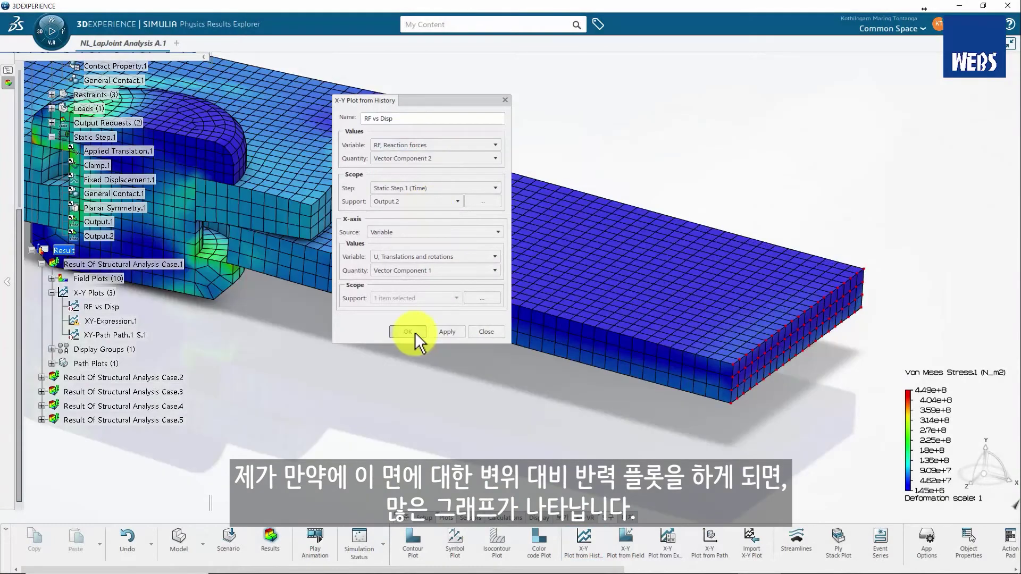
{"action": "left_click", "coordinate": [425, 330]}
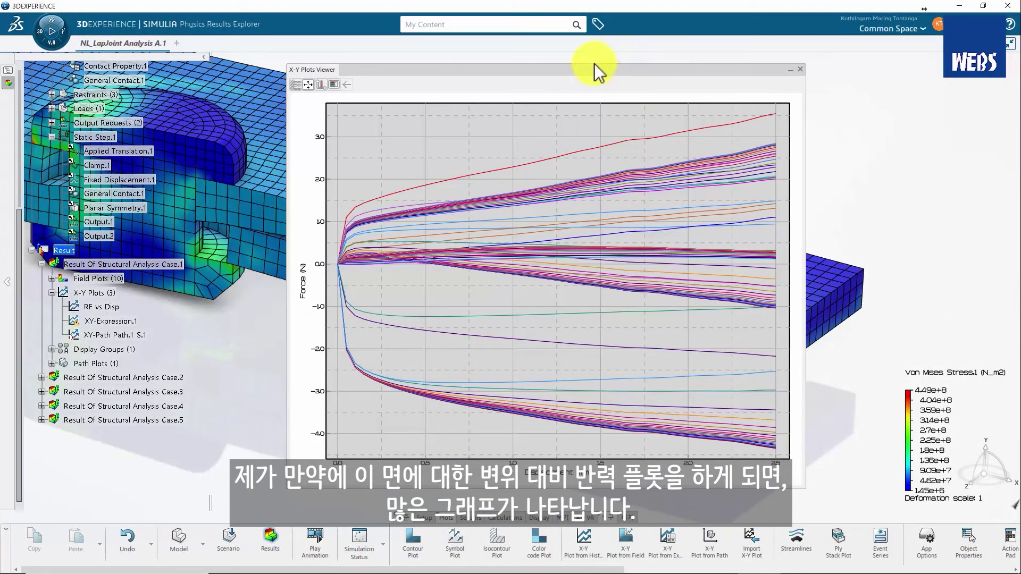
{"action": "left_click_drag", "start_coordinate": [605, 69], "coordinate": [475, 63]}
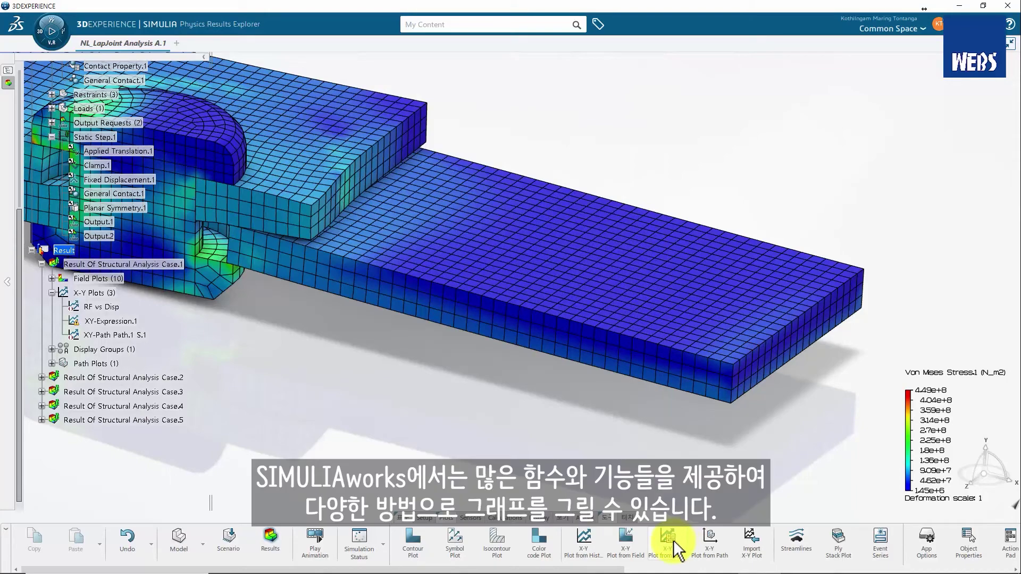
Step: Start an X-Y plot from expression and build the expression abs(max()) from the absolute value and maximum functions
{"action": "left_click", "coordinate": [676, 540]}
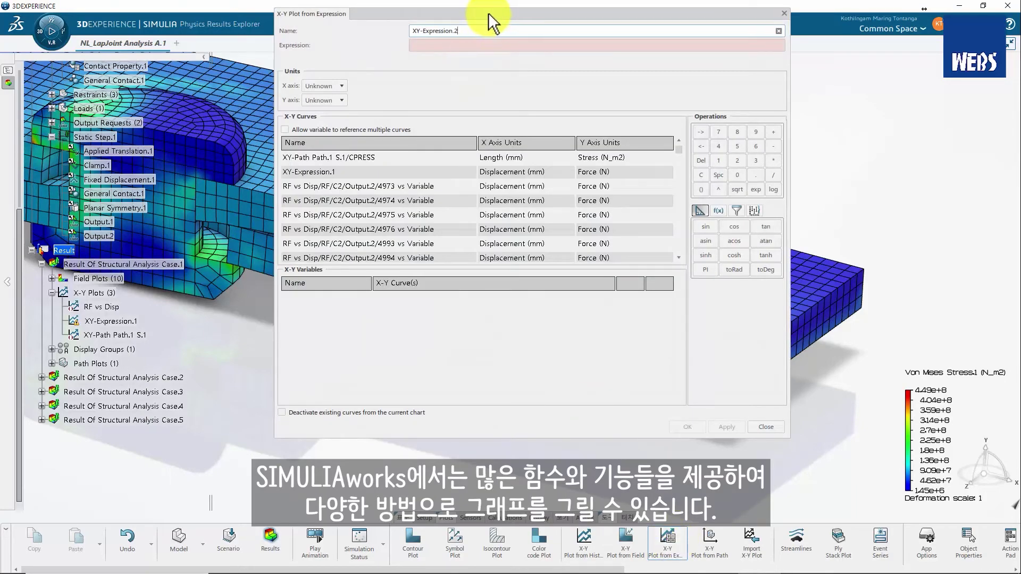
{"action": "left_click_drag", "start_coordinate": [488, 12], "coordinate": [409, 72]}
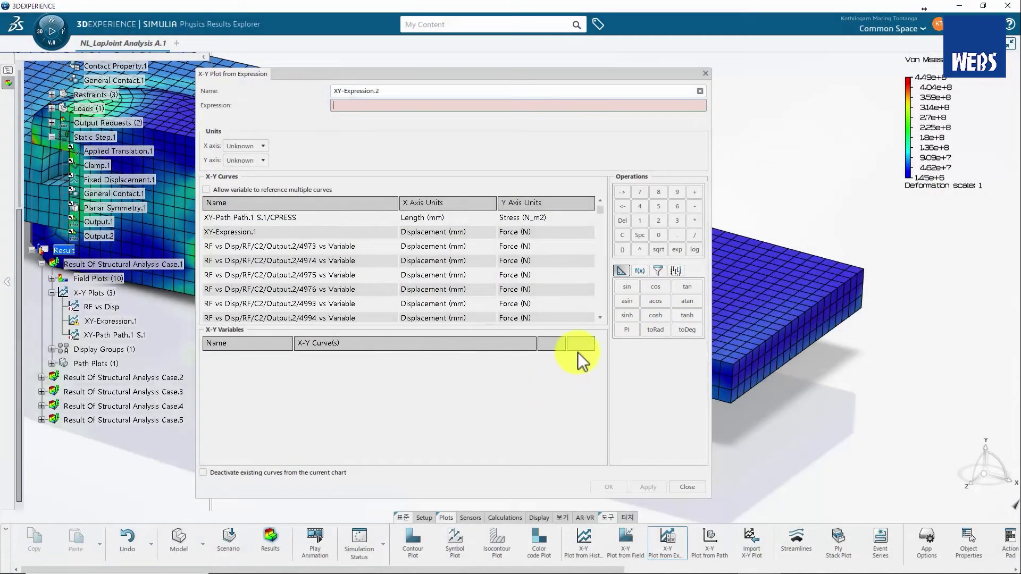
{"action": "left_click", "coordinate": [640, 270]}
{"action": "left_click", "coordinate": [637, 286]}
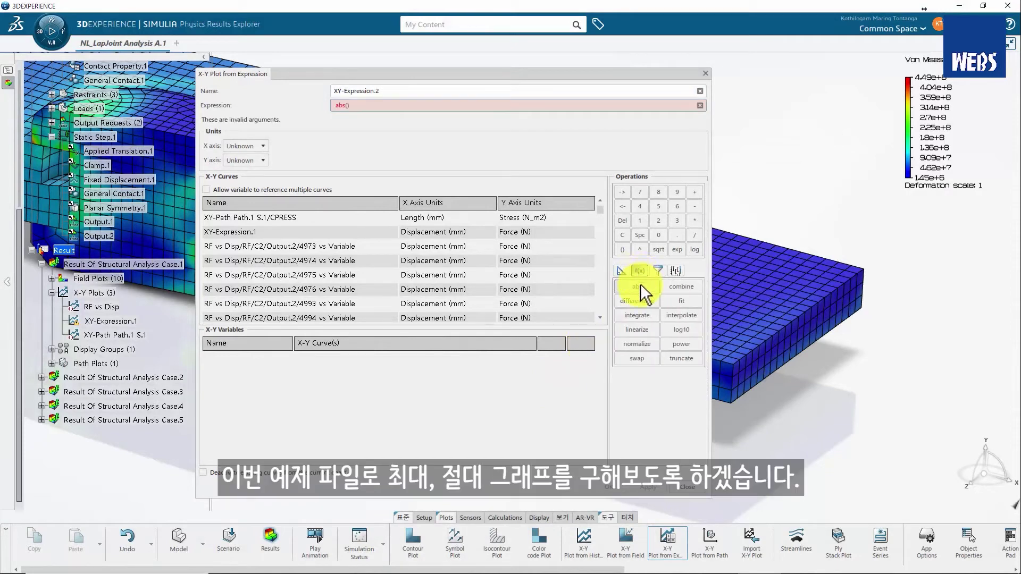
{"action": "left_click", "coordinate": [676, 271]}
{"action": "left_click", "coordinate": [634, 301]}
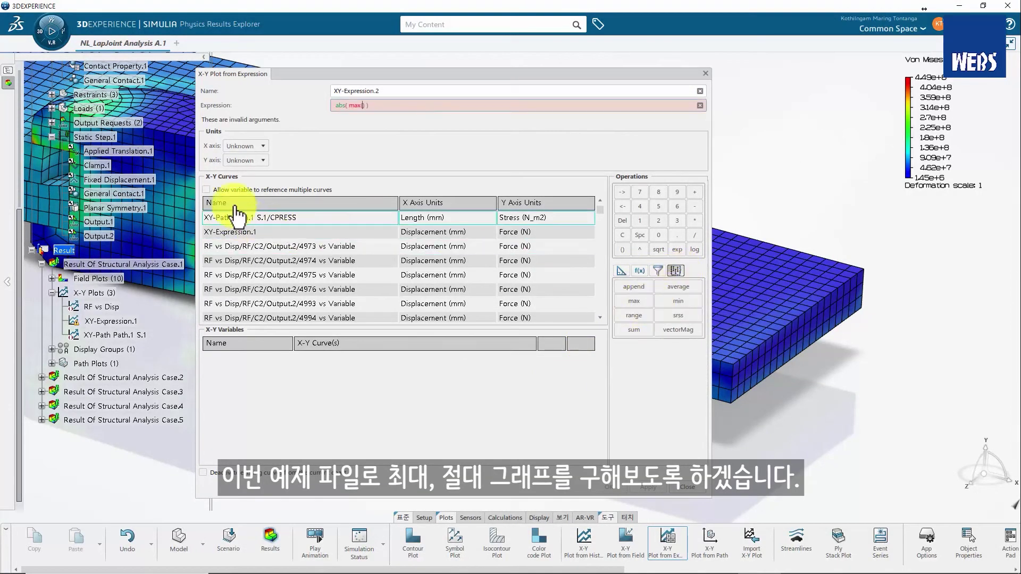
Step: Allow the variable to reference multiple curves, assign the RF vs Disp curves of Output.2 to it and create the expression plot
{"action": "left_click", "coordinate": [265, 246]}
{"action": "left_click", "coordinate": [594, 189]}
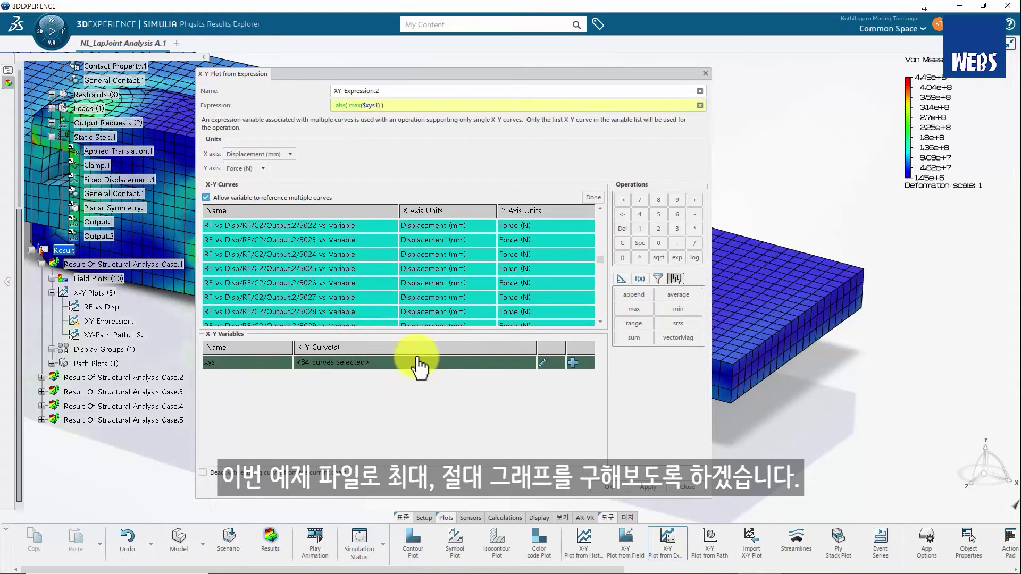
{"action": "left_click", "coordinate": [617, 487]}
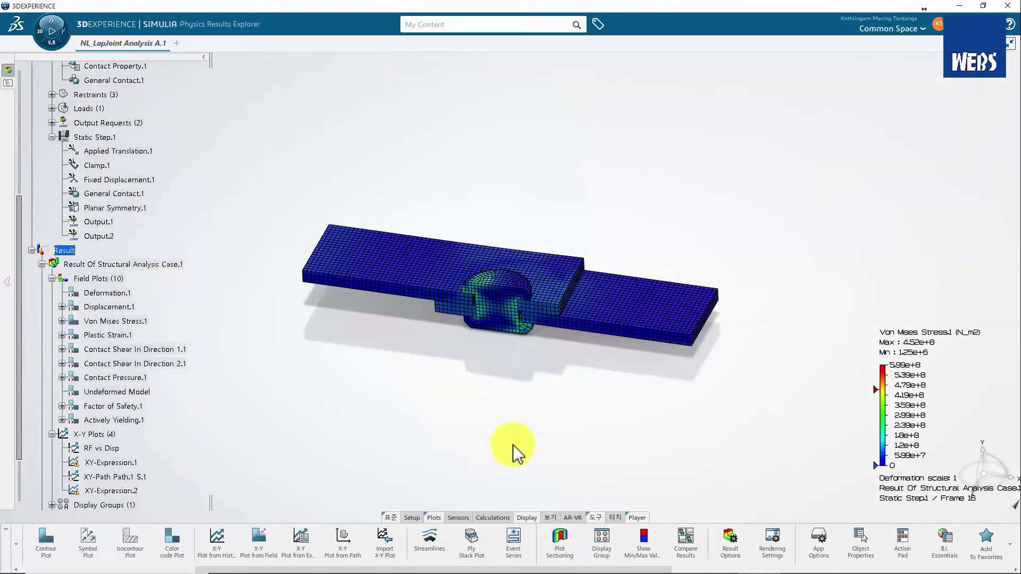
Step: Turn on model symmetry in the result options and try mirroring the Von Mises results about the global XY plane
{"action": "left_click", "coordinate": [731, 540]}
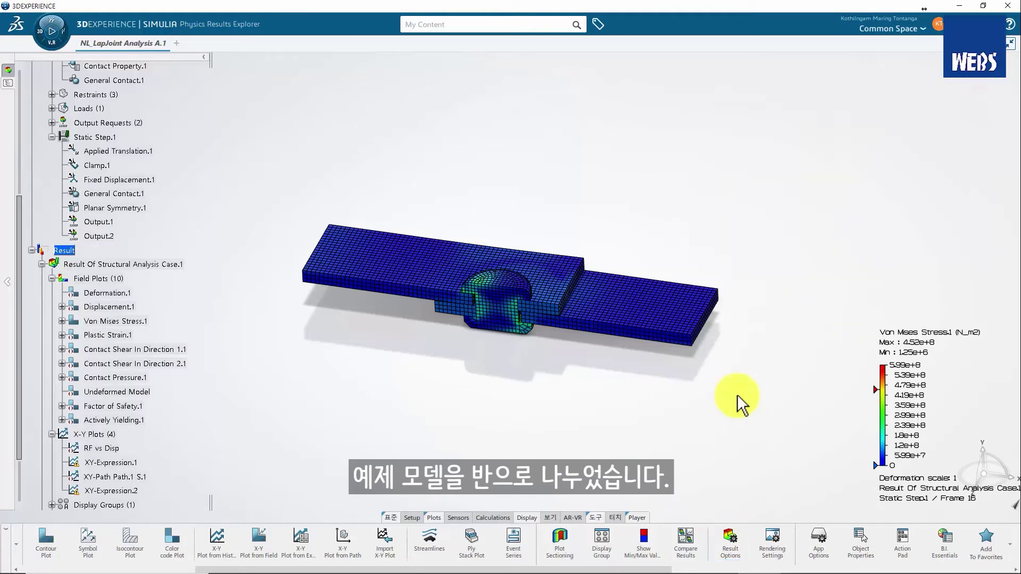
{"action": "key", "text": "Escape"}
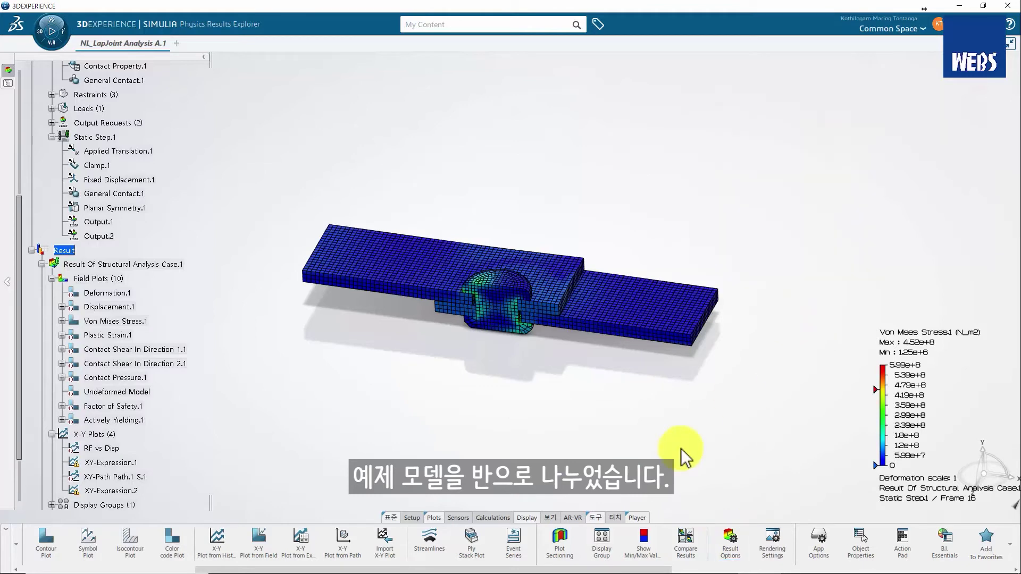
{"action": "left_click", "coordinate": [732, 546]}
{"action": "left_click", "coordinate": [697, 102]}
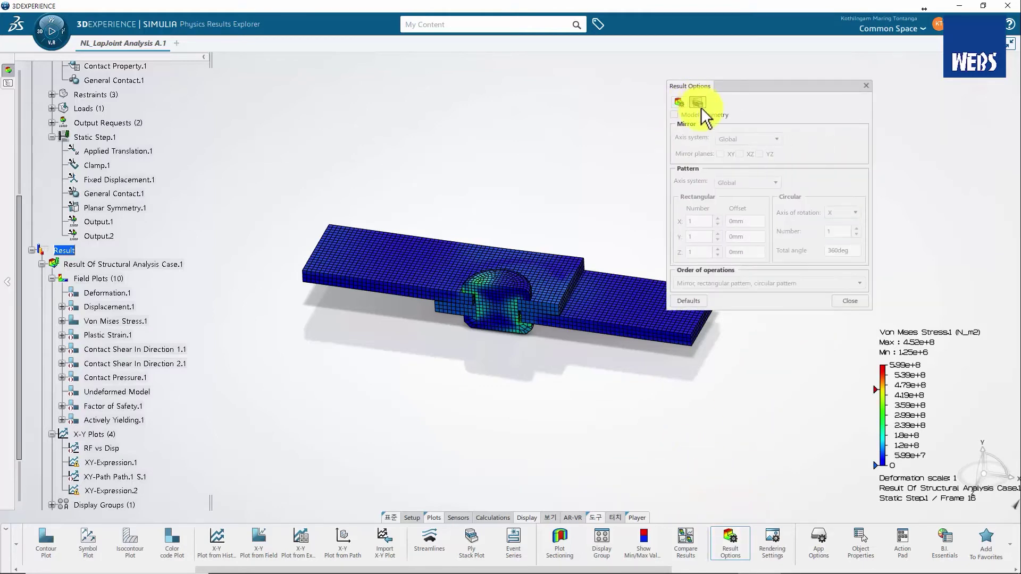
{"action": "left_click", "coordinate": [701, 113]}
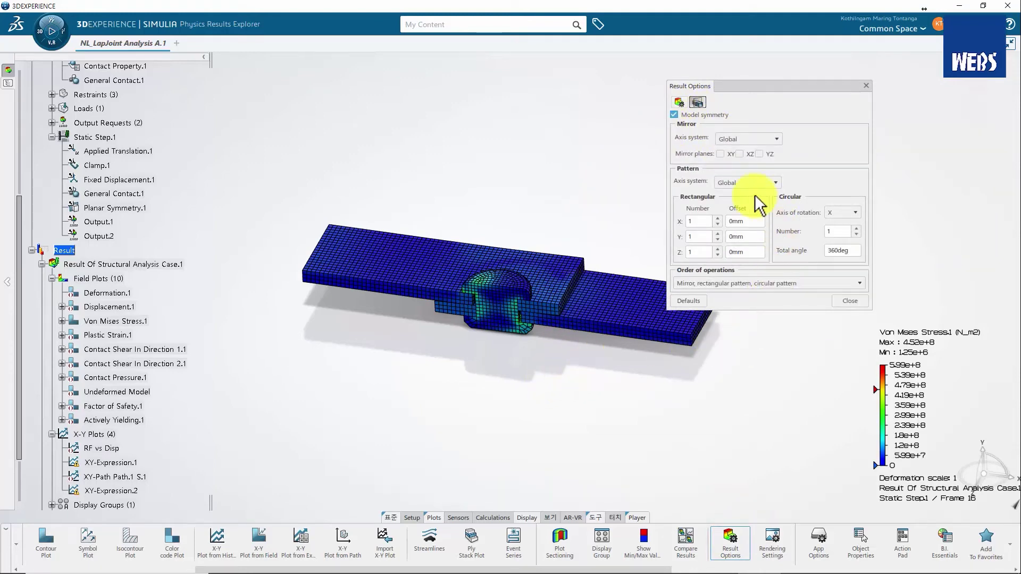
{"action": "left_click", "coordinate": [721, 153]}
{"action": "middle_click_drag", "start_coordinate": [480, 376], "coordinate": [459, 382]}
{"action": "middle_click_drag", "start_coordinate": [547, 376], "coordinate": [487, 362]}
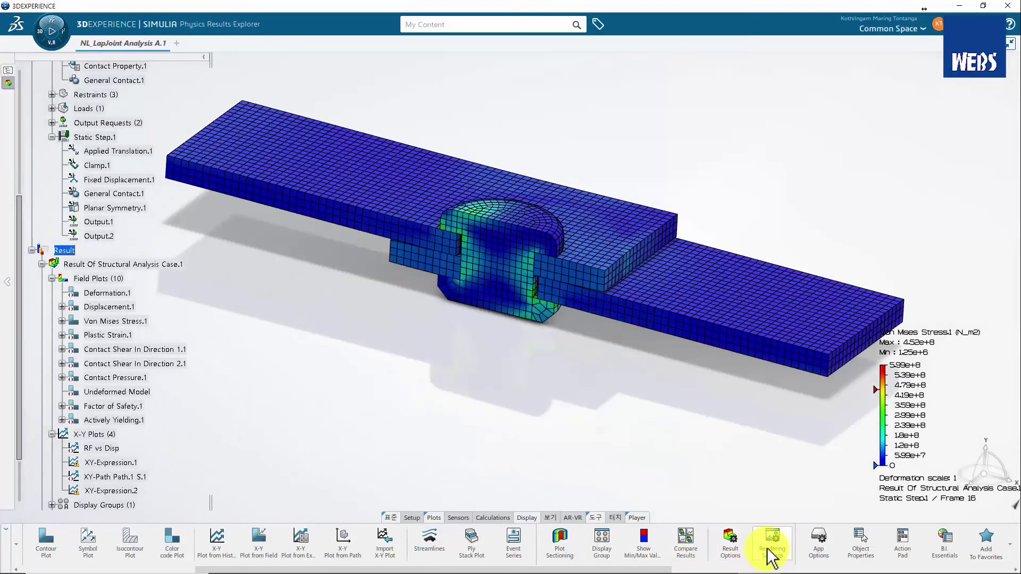
Step: Open the rendering settings, select Plate(Plate-1) and try the whole-plot transparency
{"action": "left_click", "coordinate": [767, 548]}
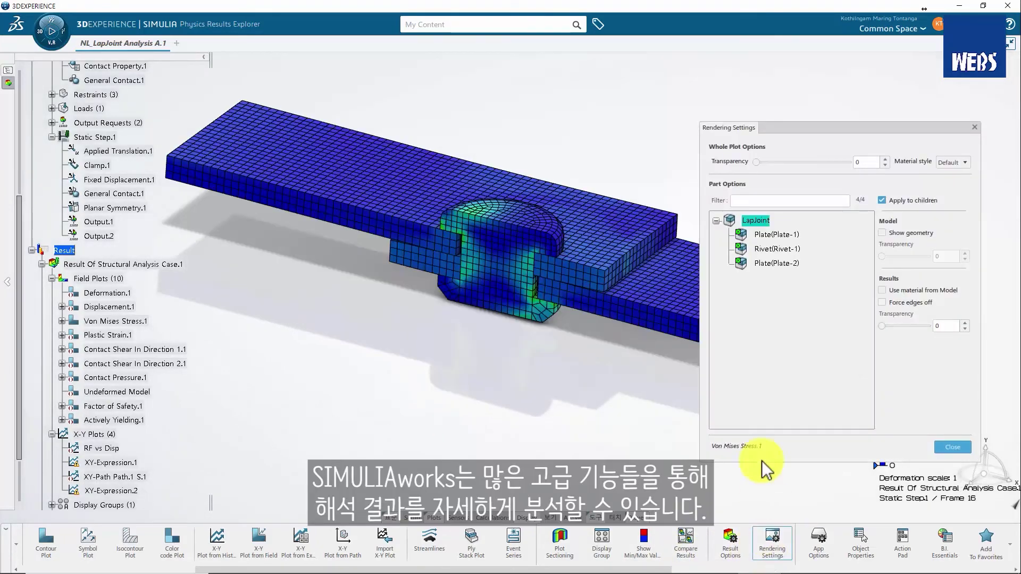
{"action": "left_click", "coordinate": [766, 247]}
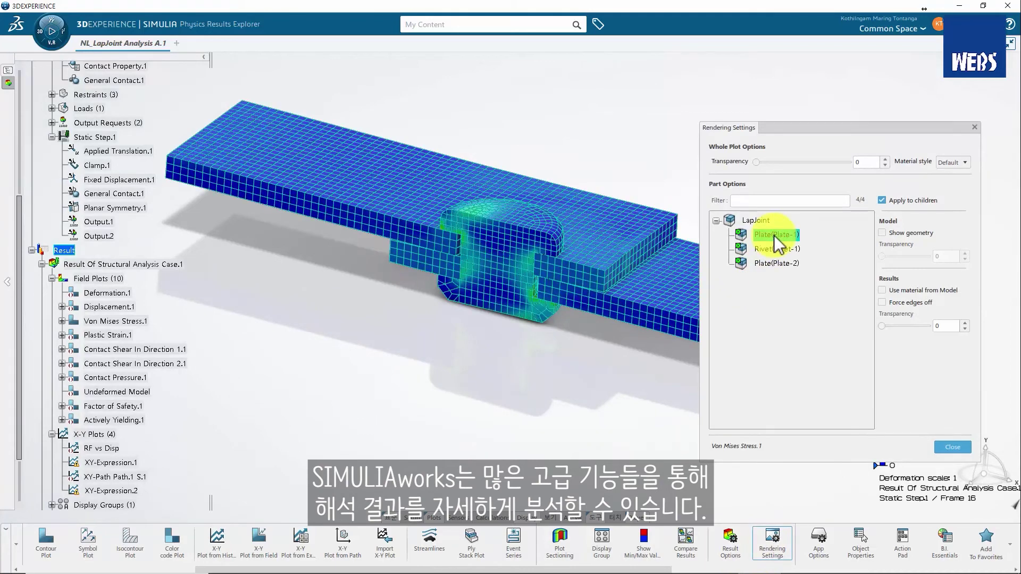
{"action": "left_click", "coordinate": [775, 235]}
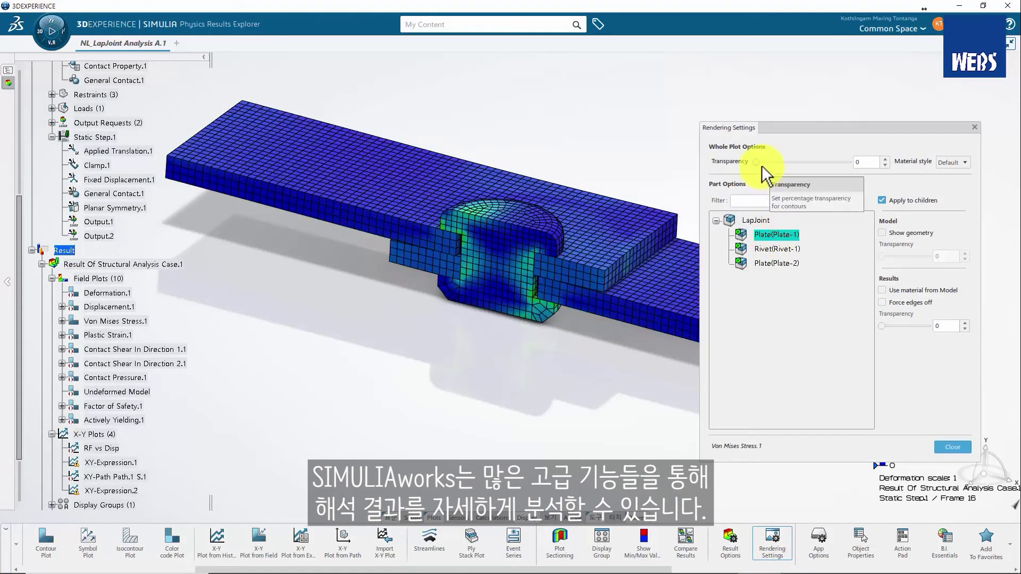
{"action": "left_click_drag", "start_coordinate": [755, 160], "coordinate": [737, 181]}
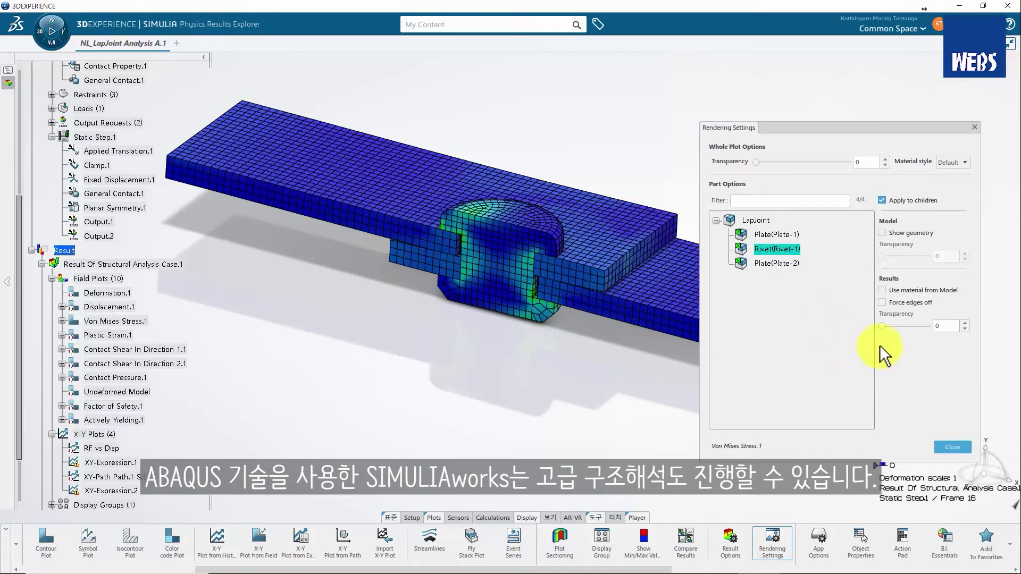
Step: Make the Rivet(Rivet-1) results partly transparent as a trial, restore the transparency to 0 and close the rendering settings
{"action": "left_click_drag", "start_coordinate": [882, 326], "coordinate": [921, 325]}
{"action": "middle_click_drag", "start_coordinate": [545, 322], "coordinate": [462, 257]}
{"action": "left_click_drag", "start_coordinate": [921, 325], "coordinate": [881, 326]}
{"action": "left_click", "coordinate": [777, 265]}
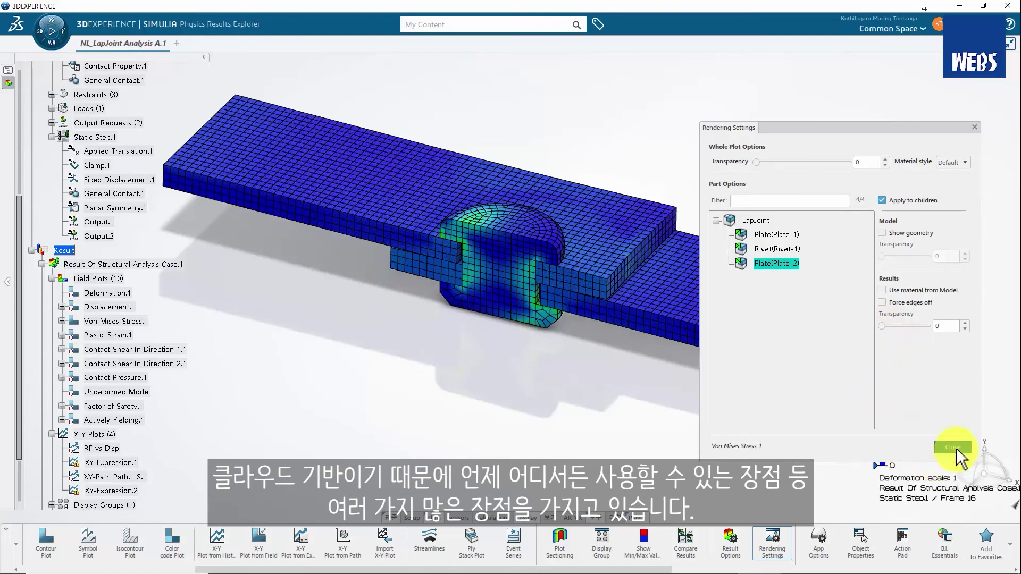
{"action": "left_click", "coordinate": [952, 448]}
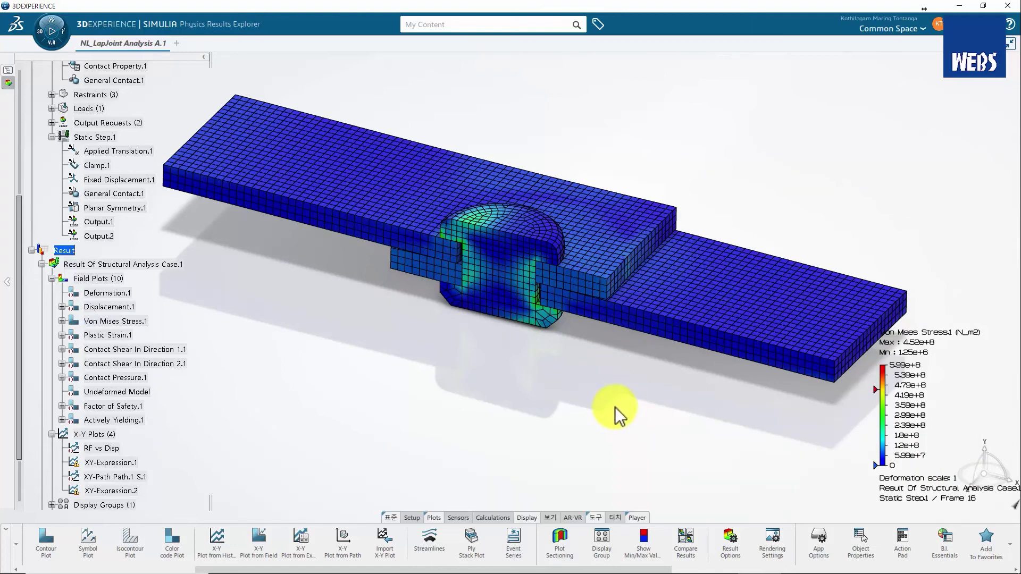
Step: Set up a customized results comparison with Von Mises Stress.1 in all four viewports
{"action": "left_click", "coordinate": [687, 542]}
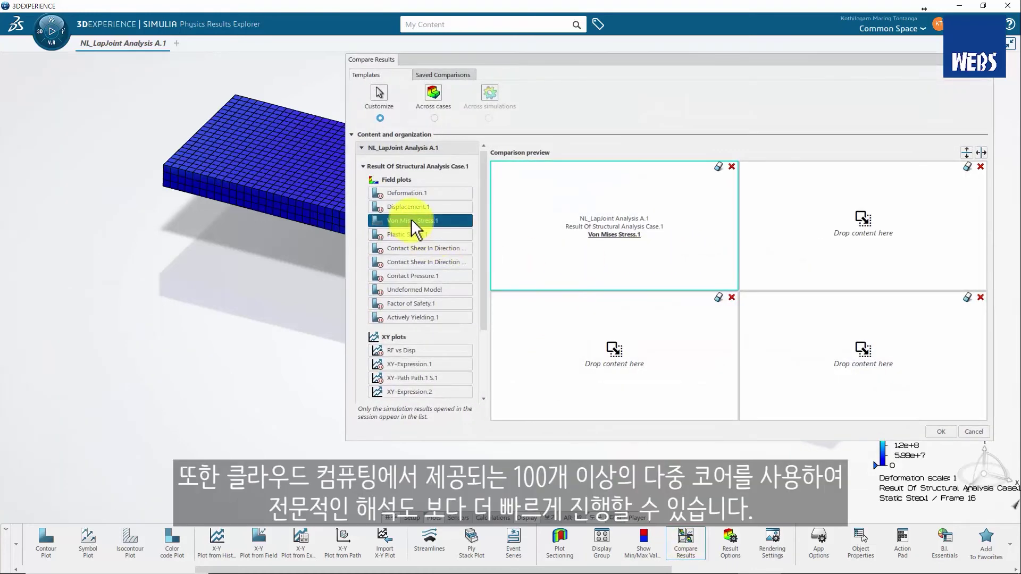
{"action": "left_click_drag", "start_coordinate": [413, 223], "coordinate": [585, 343]}
{"action": "left_click_drag", "start_coordinate": [432, 230], "coordinate": [885, 328]}
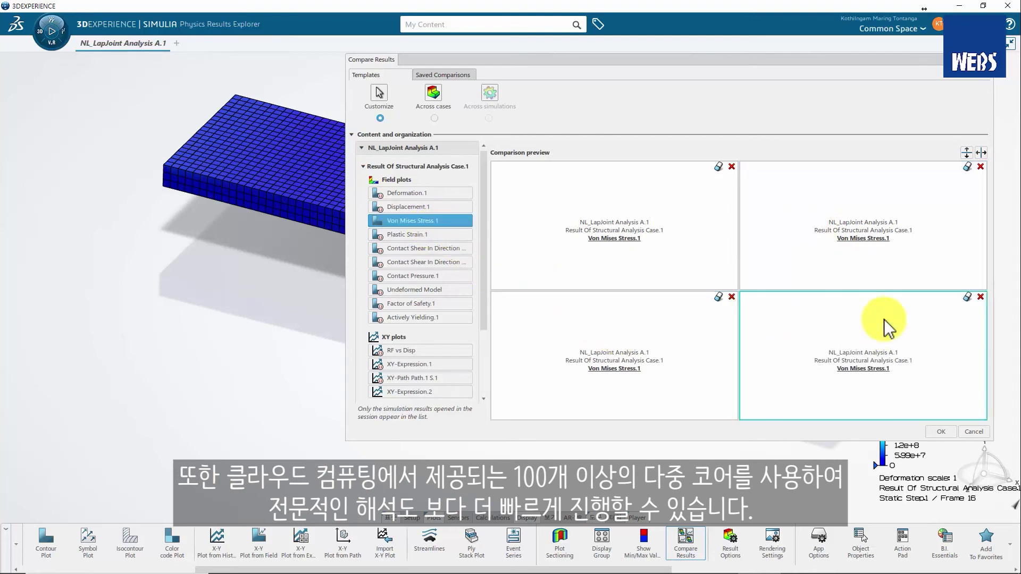
{"action": "left_click", "coordinate": [939, 433]}
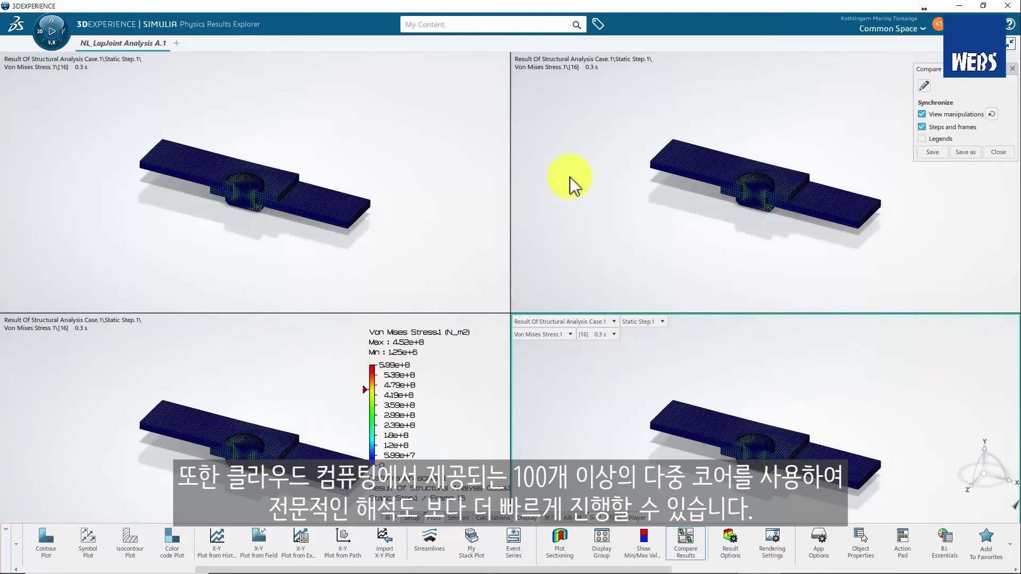
Step: Compare the stress views with synchronized view manipulations turned off and back on, and close the comparison without saving
{"action": "left_click", "coordinate": [315, 230]}
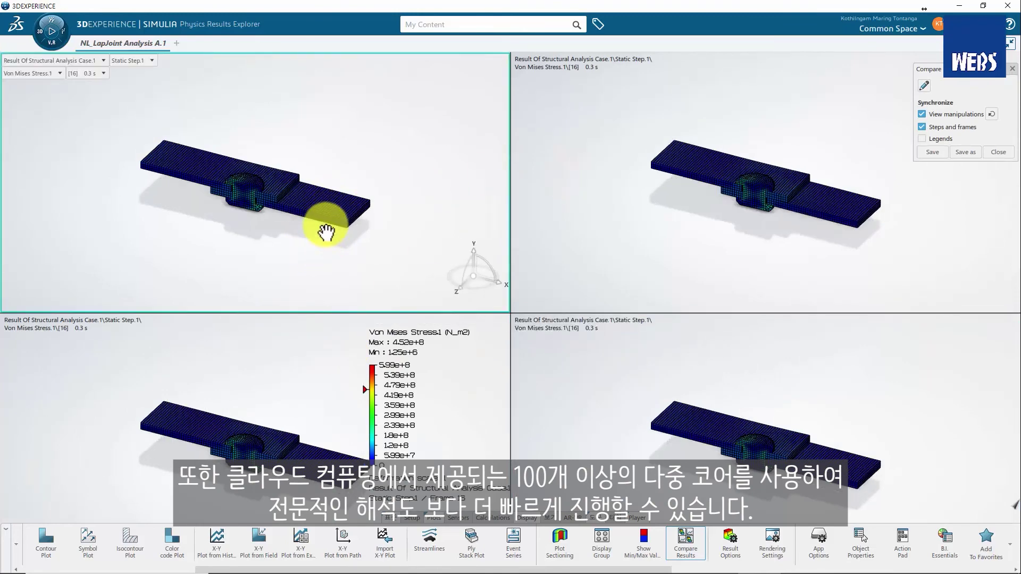
{"action": "mouse_move", "coordinate": [325, 233]}
{"action": "left_mouse_down"}
{"action": "mouse_move", "coordinate": [333, 221]}
{"action": "mouse_move", "coordinate": [278, 244]}
{"action": "mouse_move", "coordinate": [337, 237]}
{"action": "left_mouse_up"}
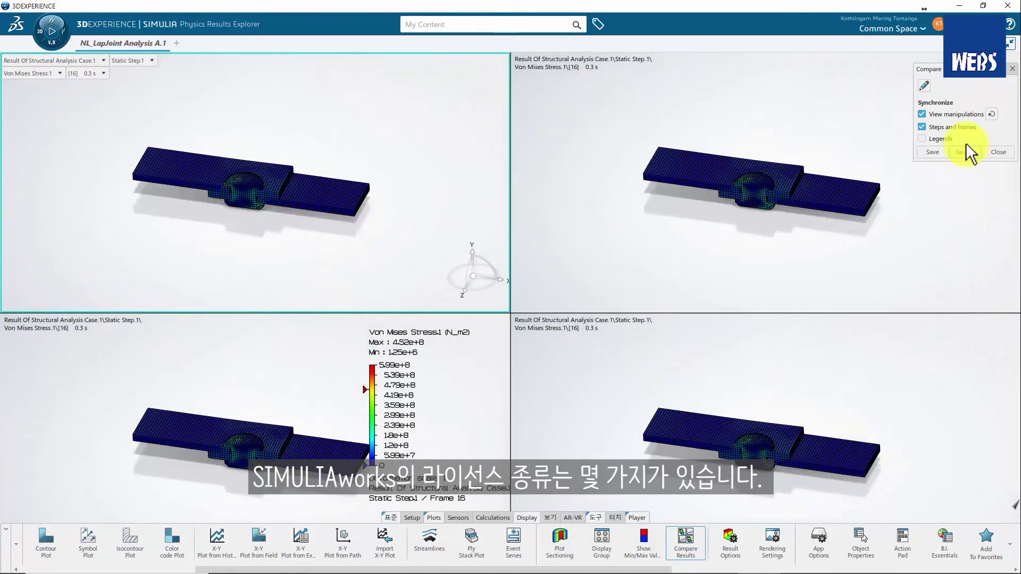
{"action": "left_click", "coordinate": [763, 216]}
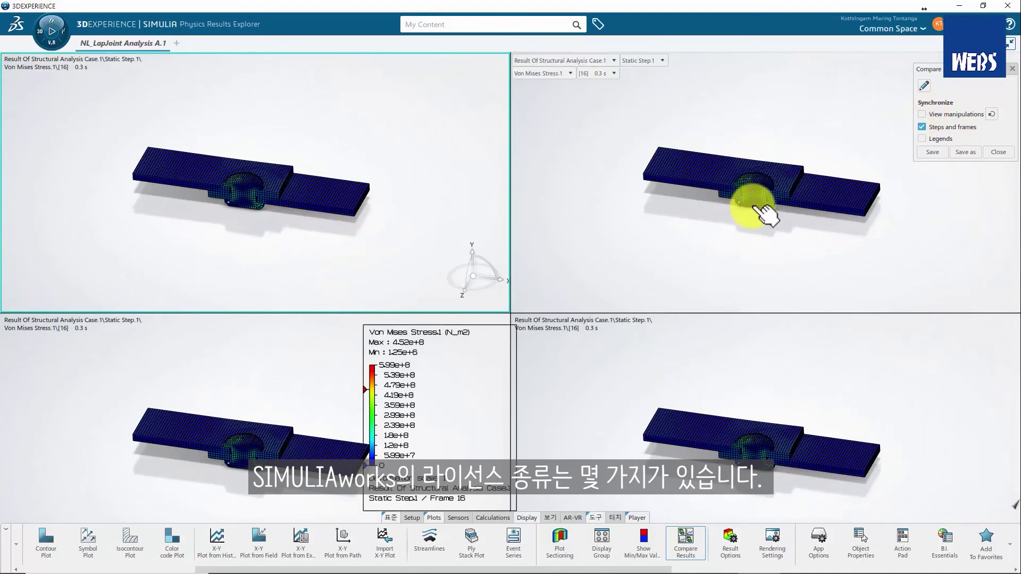
{"action": "left_click_drag", "start_coordinate": [764, 216], "coordinate": [780, 198]}
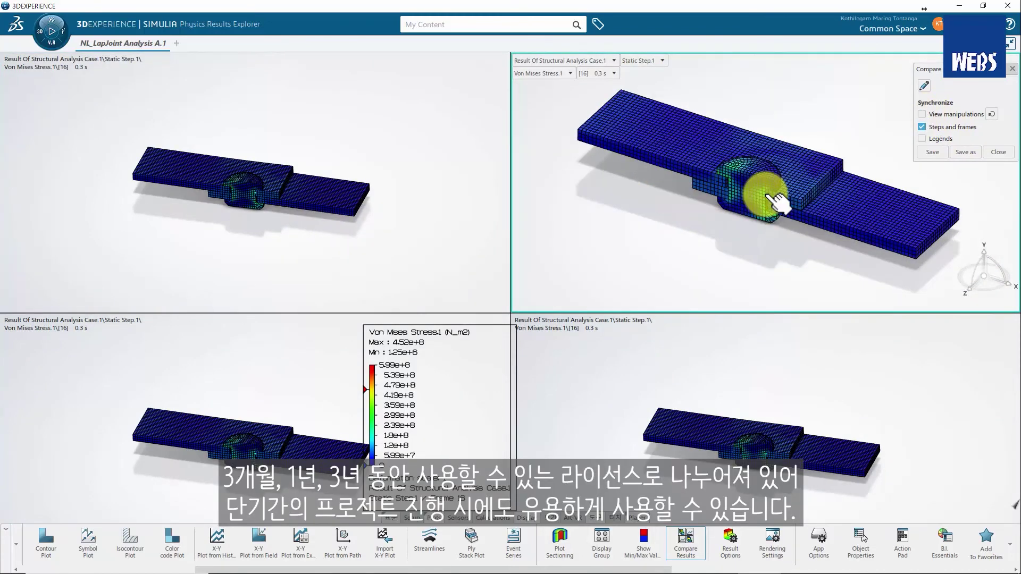
{"action": "left_click", "coordinate": [922, 114]}
{"action": "left_click_drag", "start_coordinate": [792, 441], "coordinate": [900, 433]}
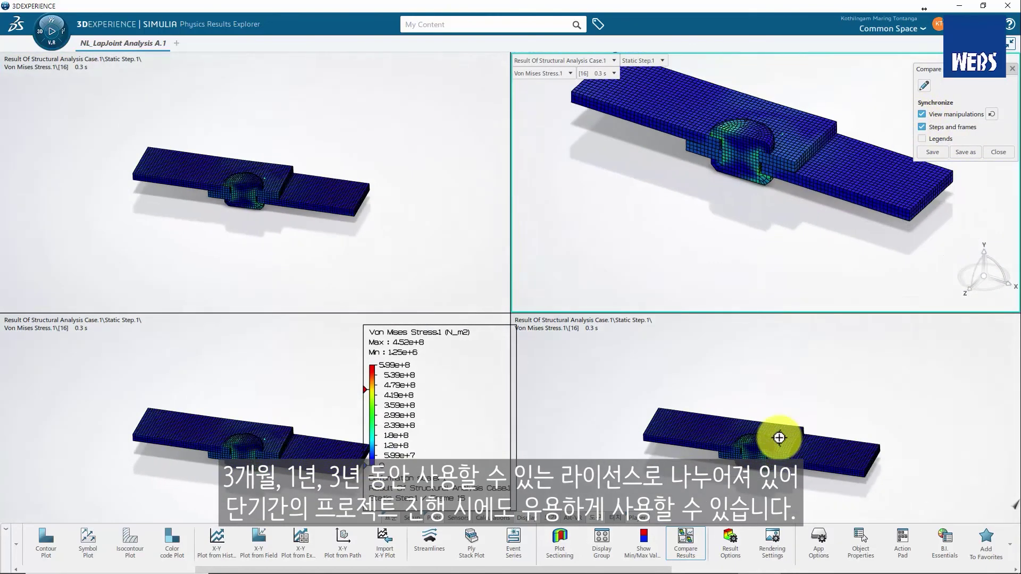
{"action": "left_click", "coordinate": [994, 154]}
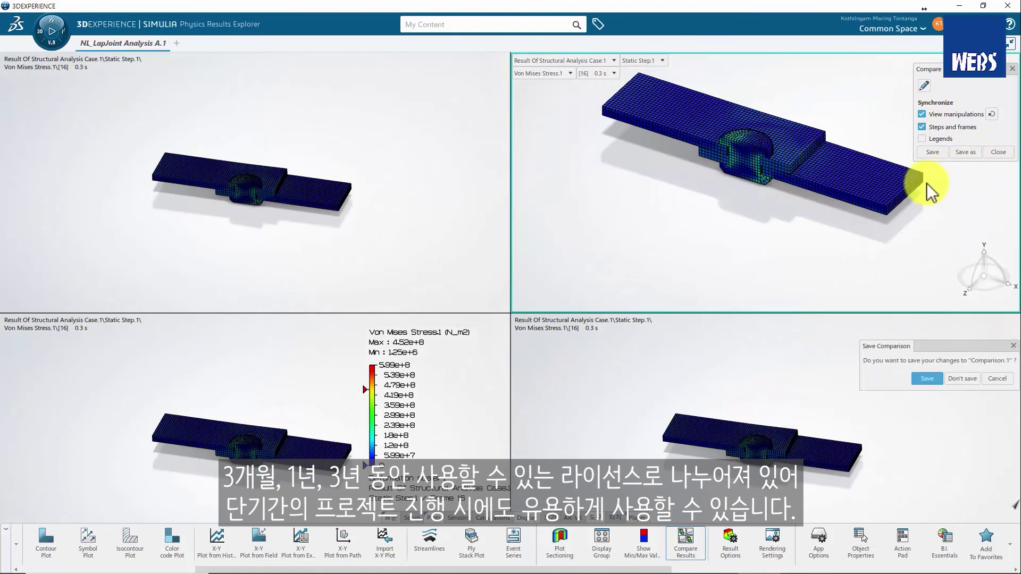
{"action": "left_click", "coordinate": [962, 379]}
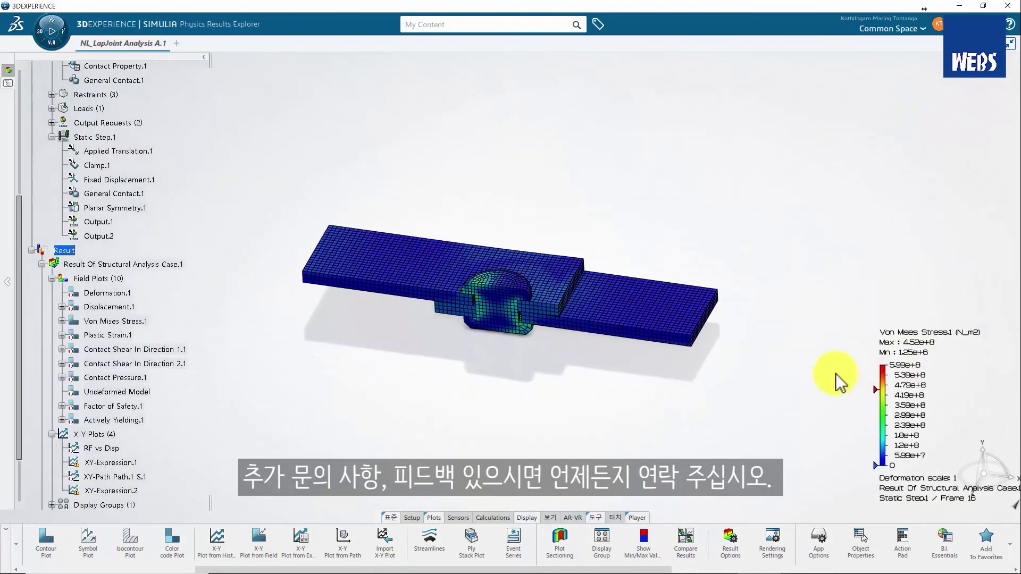
Step: Open the Von Mises Stress.1 contour plot definition and view its visible edges option
{"action": "double_click", "coordinate": [639, 291]}
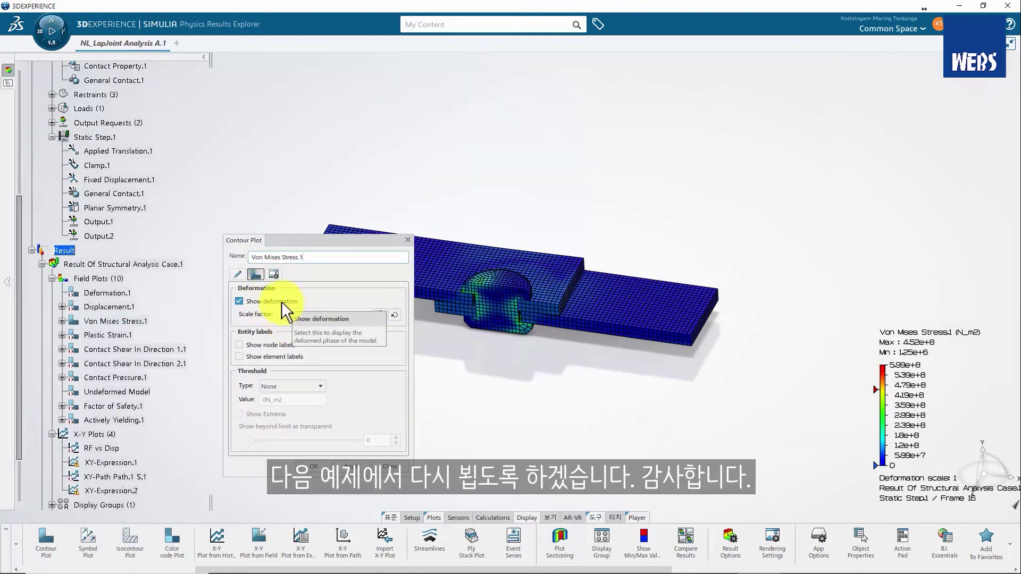
{"action": "left_click", "coordinate": [274, 274]}
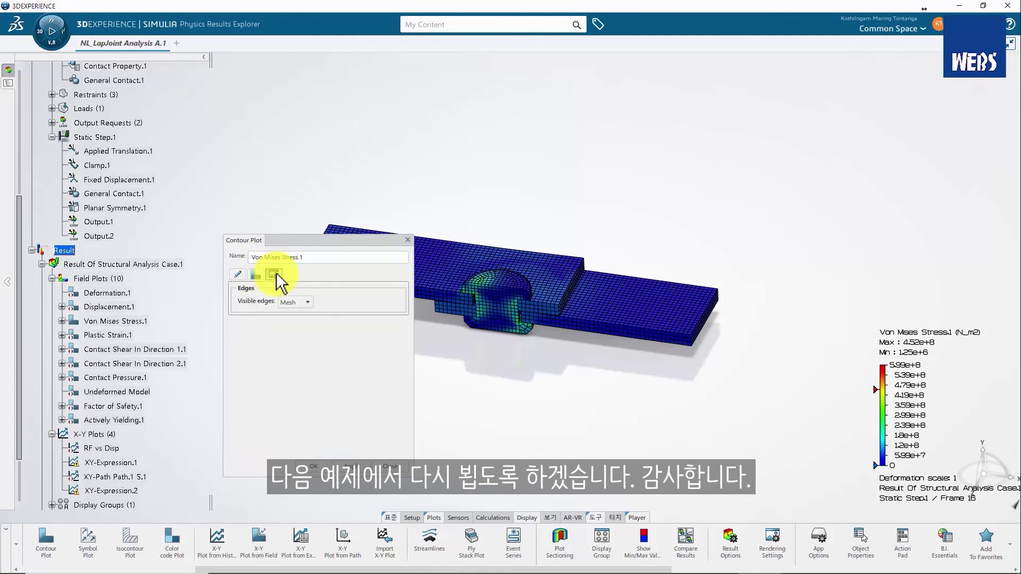